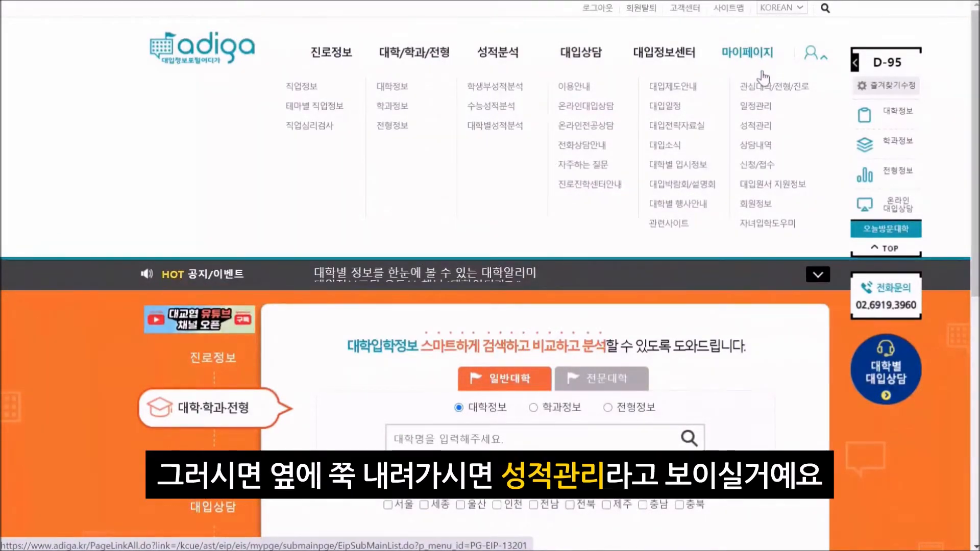
Open the 학생부성적관리 grade management page in 마이페이지 at the 1학년 1학기 entries
{"action": "left_click", "coordinate": [758, 127]}
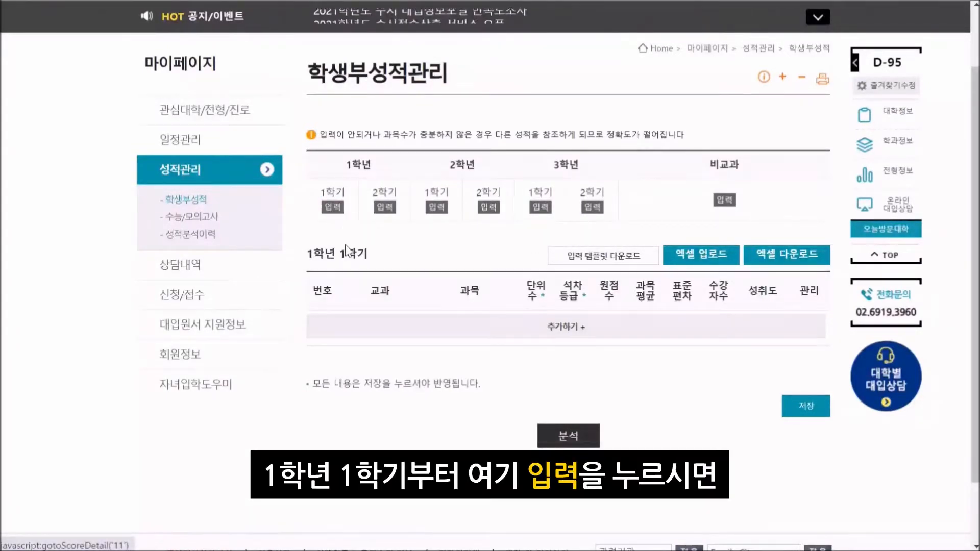
{"action": "left_click_drag", "start_coordinate": [306, 248], "coordinate": [360, 244]}
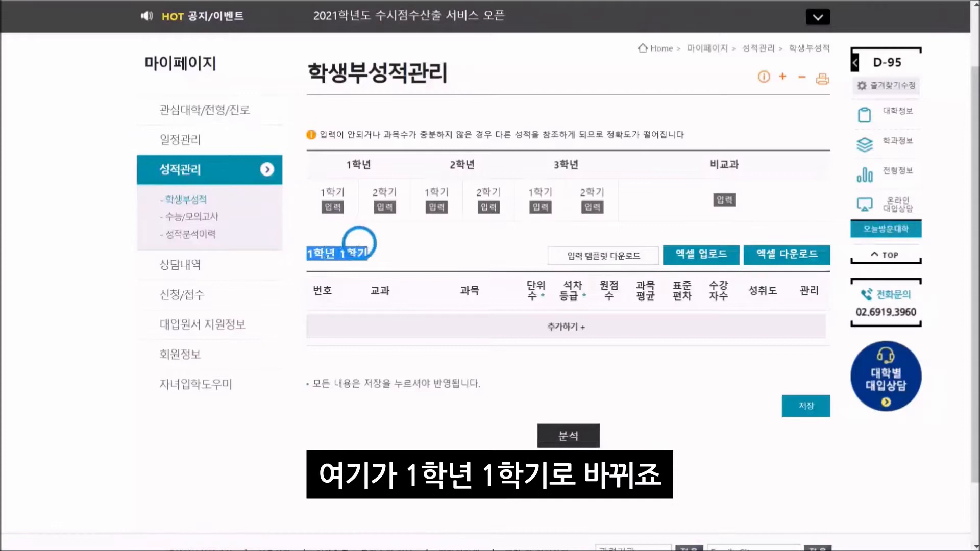
Add a first subject row to 1학년 1학기 with 국어 as 교과 and 국어Ⅱ as 과목
{"action": "left_click", "coordinate": [575, 324]}
{"action": "left_click", "coordinate": [369, 296]}
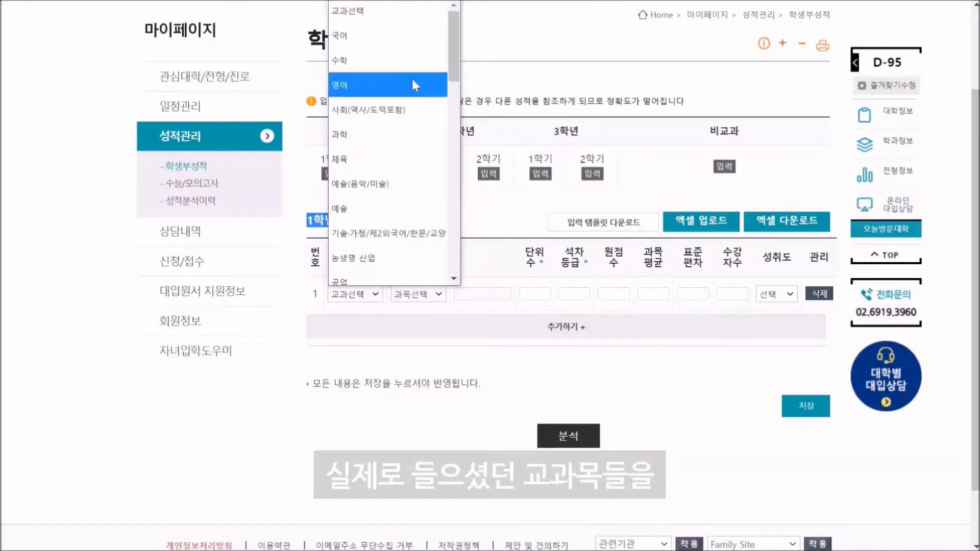
{"action": "left_click", "coordinate": [411, 33]}
{"action": "left_click", "coordinate": [427, 296]}
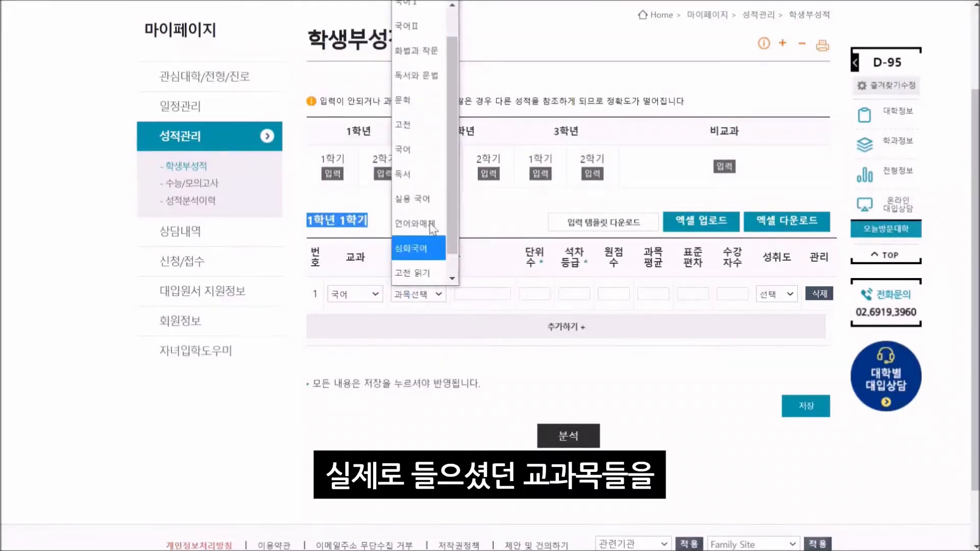
{"action": "left_click", "coordinate": [417, 24]}
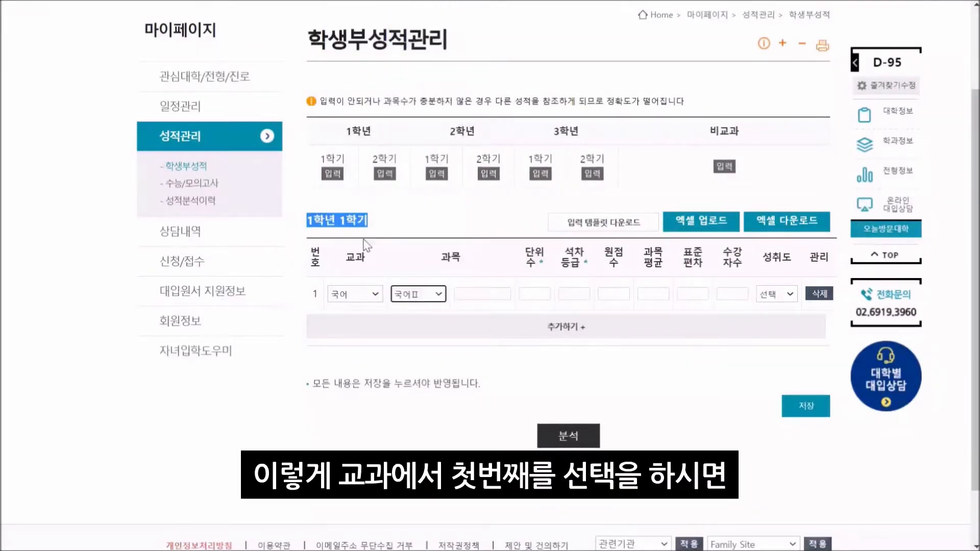
{"action": "left_click", "coordinate": [375, 295]}
{"action": "left_click", "coordinate": [482, 224]}
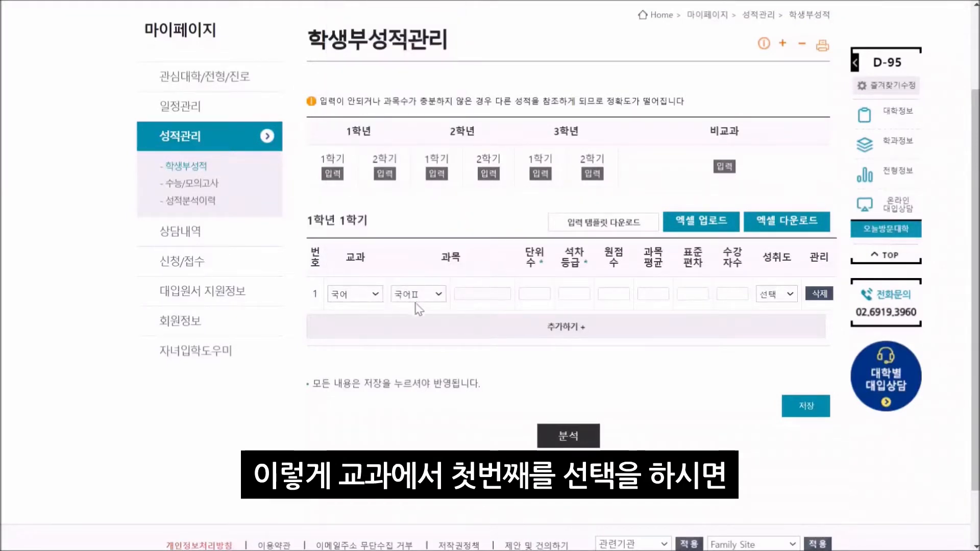
{"action": "left_click", "coordinate": [442, 295]}
{"action": "left_click", "coordinate": [508, 234]}
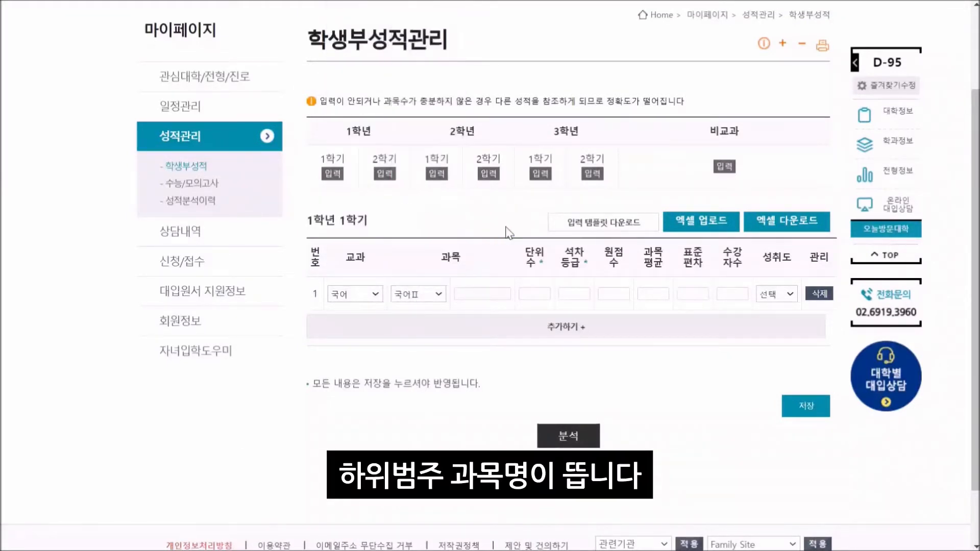
Fill in the 국어Ⅱ row: 단위수 4, 석차등급 2, 원점수 86, 과목평균 64, 표준편차 12, 수강자수 106 and 성취도 B
{"action": "left_click", "coordinate": [534, 294]}
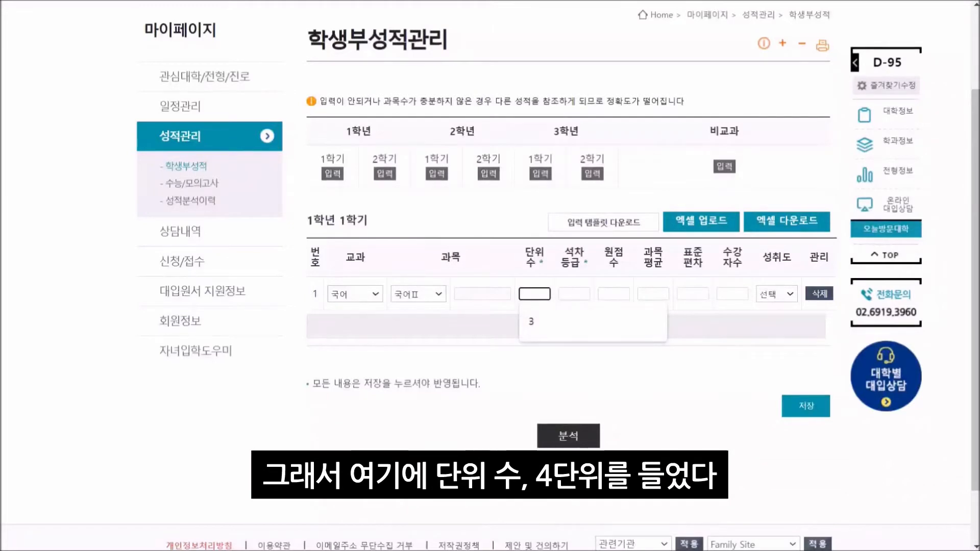
{"action": "type", "text": "4"}
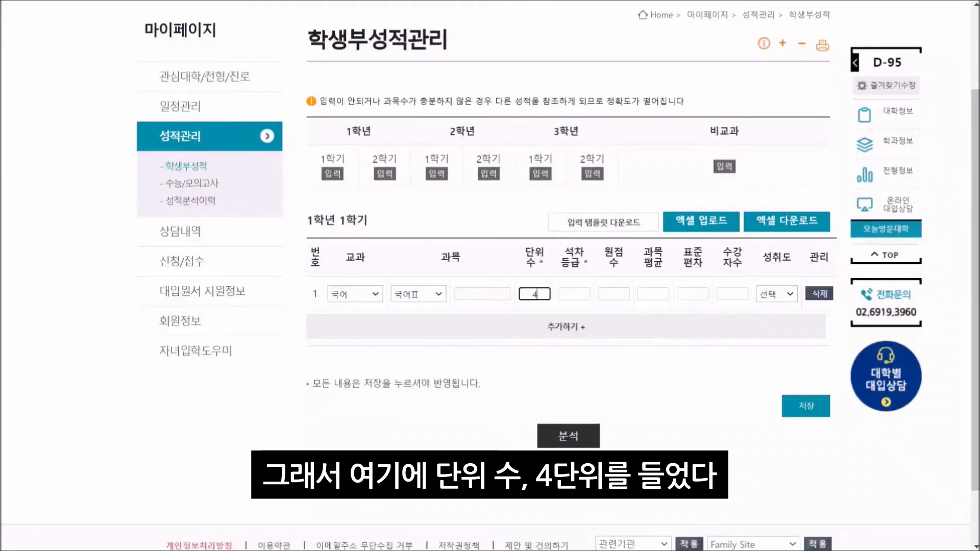
{"action": "key", "text": "Tab"}
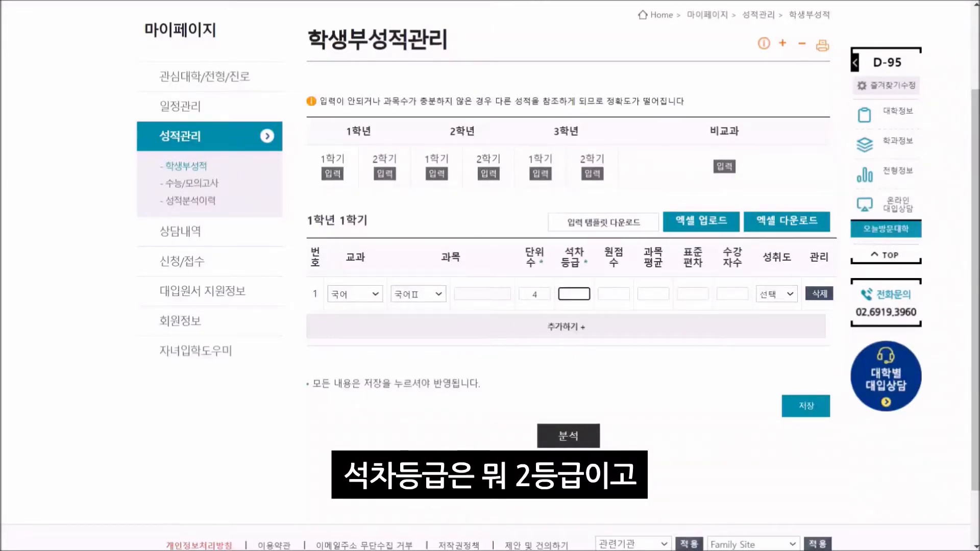
{"action": "type", "text": "2"}
{"action": "key", "text": "Tab"}
{"action": "type", "text": "86"}
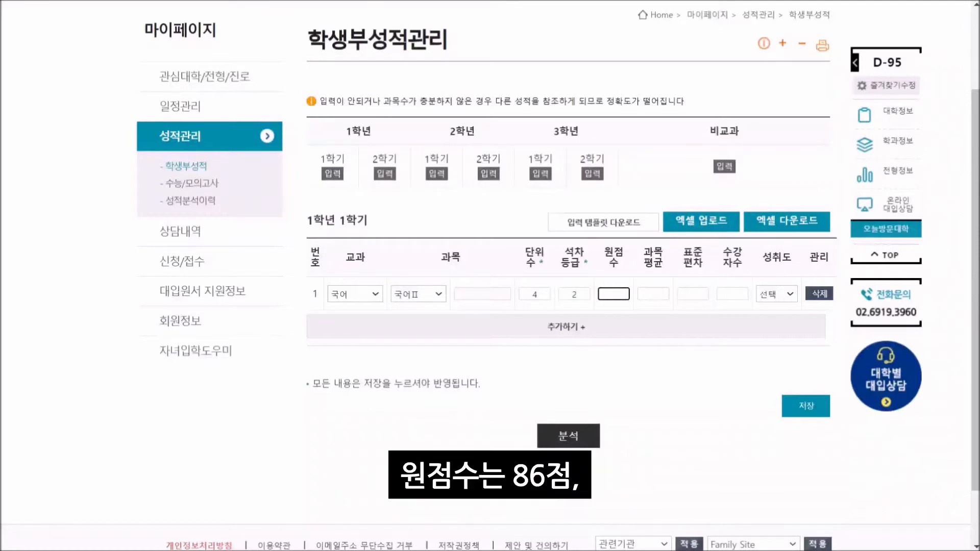
{"action": "key", "text": "Tab"}
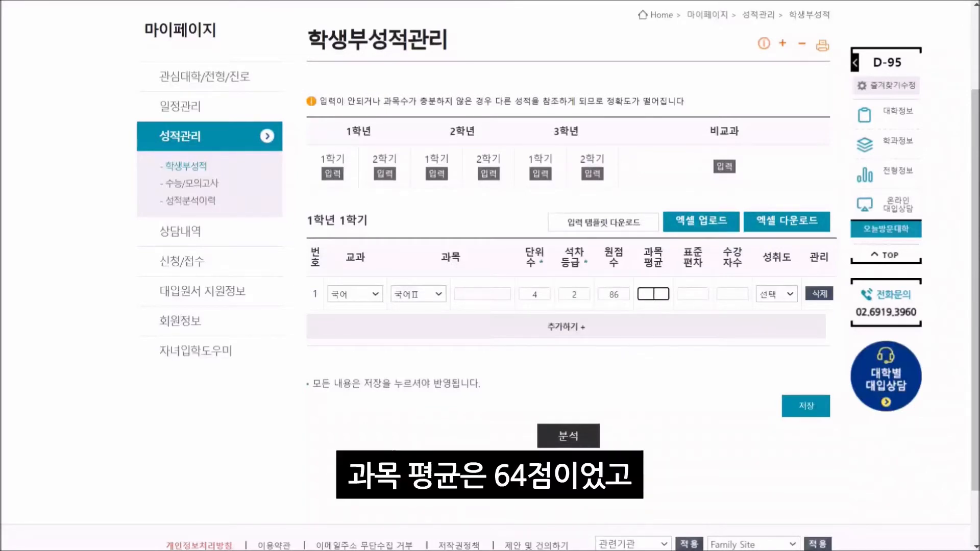
{"action": "key", "text": "Tab"}
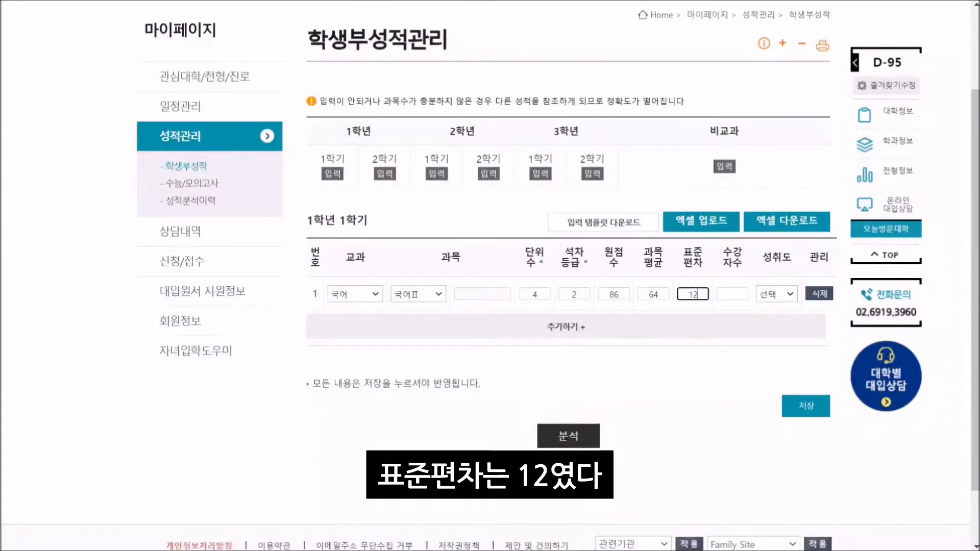
{"action": "key", "text": "Tab"}
{"action": "type", "text": "106"}
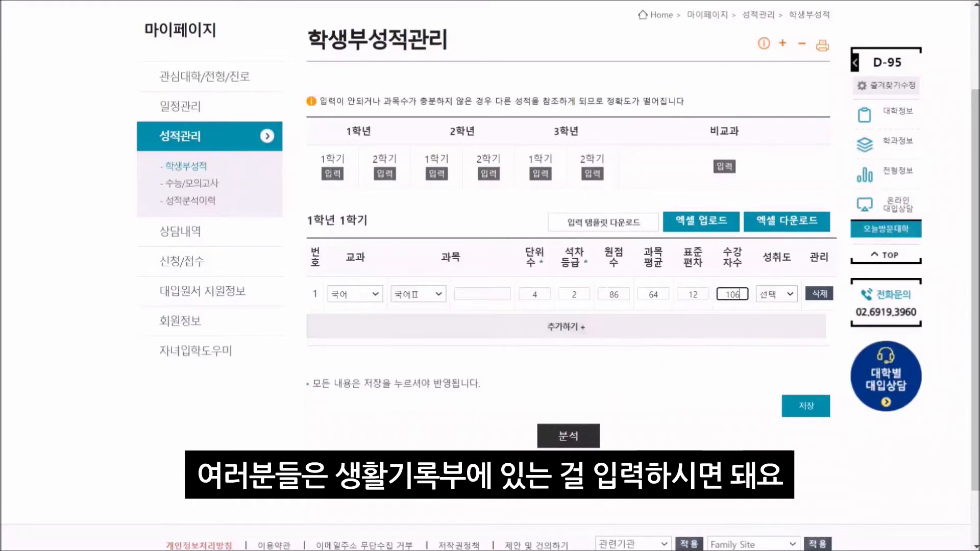
{"action": "left_click", "coordinate": [776, 294]}
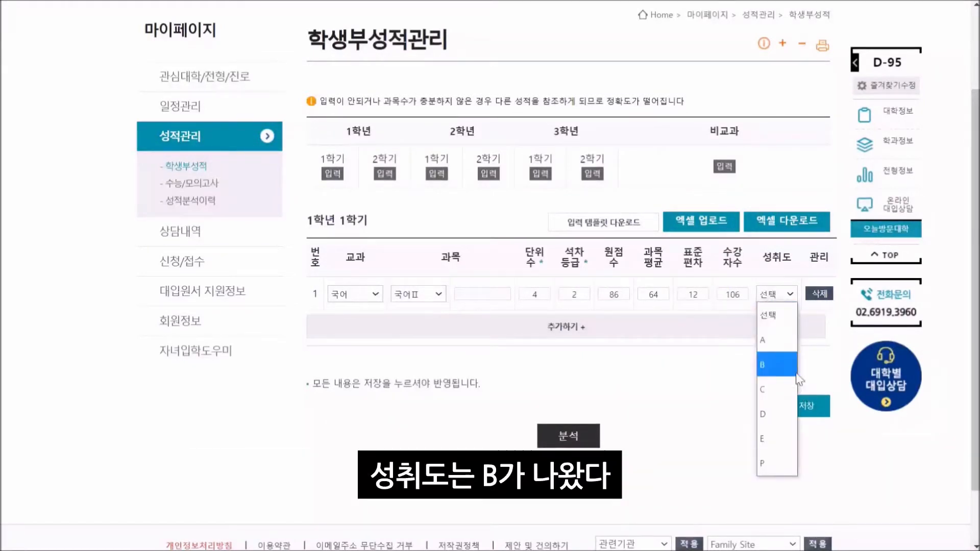
{"action": "left_click", "coordinate": [773, 370]}
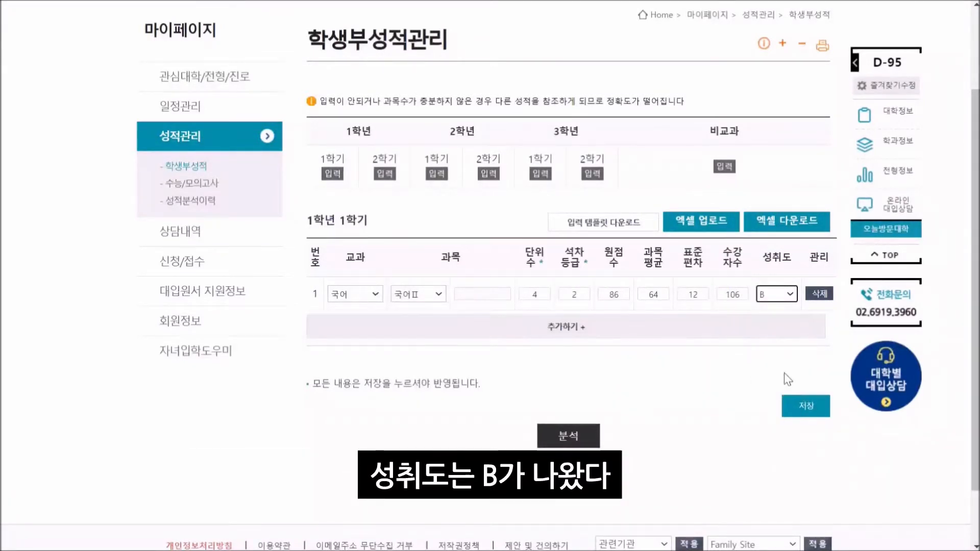
Add a second subject row with 수학 as 교과 and 기초 수학 as 과목
{"action": "left_click", "coordinate": [520, 329]}
{"action": "left_click", "coordinate": [374, 295]}
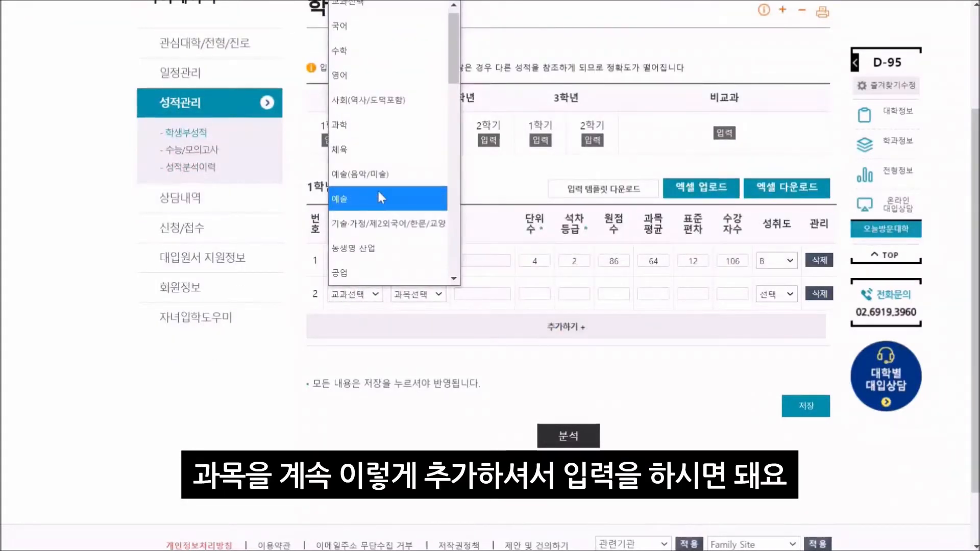
{"action": "left_click", "coordinate": [391, 67]}
{"action": "left_click", "coordinate": [429, 295]}
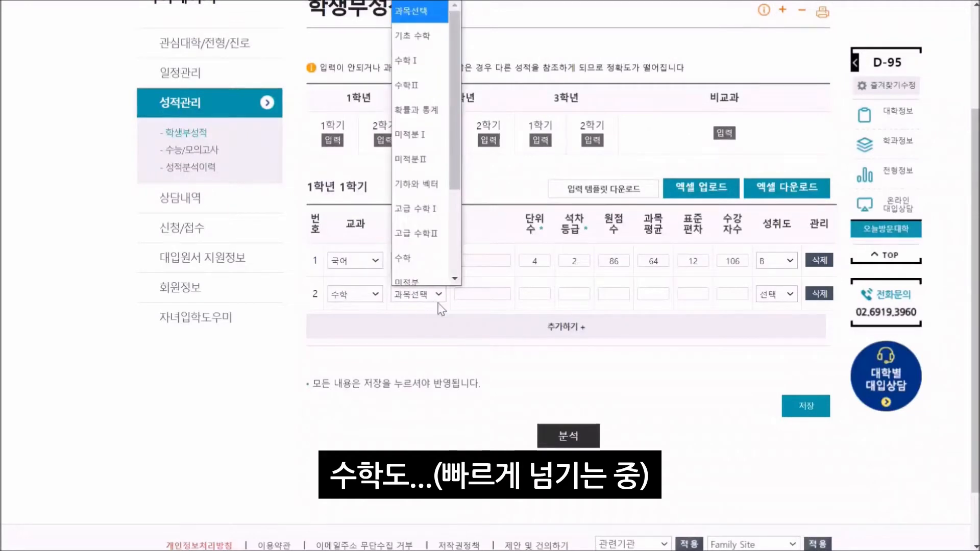
{"action": "left_click", "coordinate": [438, 27]}
Fill in the 기초 수학 row: 단위수 6, 석차등급 3, 원점수 78, 과목평균 52, 표준편차 16, 수강자수 106 and 성취도 C
{"action": "left_click", "coordinate": [535, 294]}
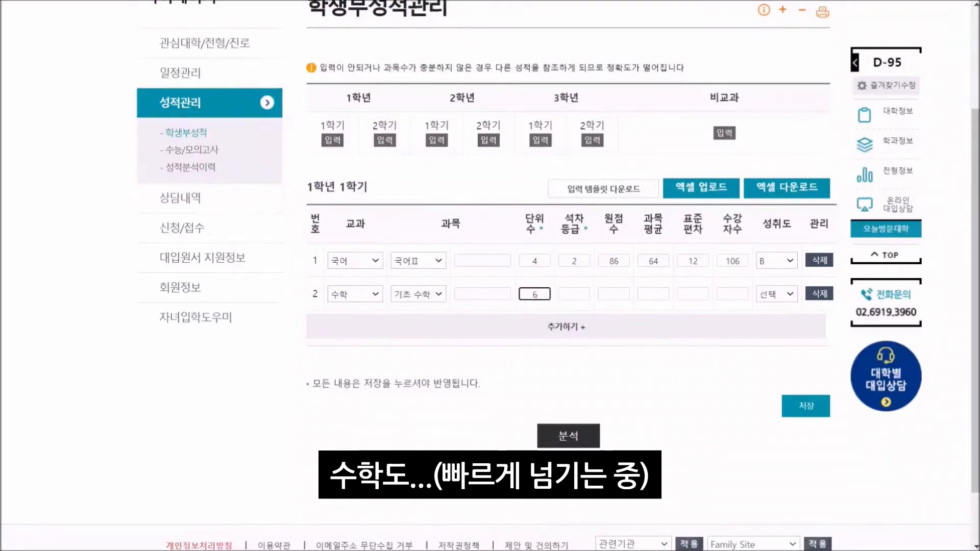
{"action": "key", "text": "Tab"}
{"action": "type", "text": "3"}
{"action": "key", "text": "Tab"}
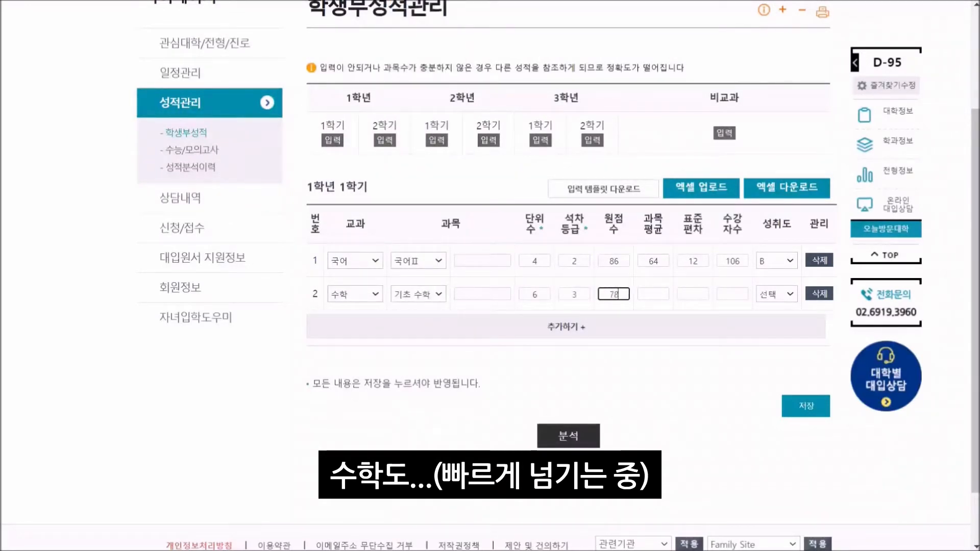
{"action": "key", "text": "Tab"}
{"action": "type", "text": "52"}
{"action": "key", "text": "Tab"}
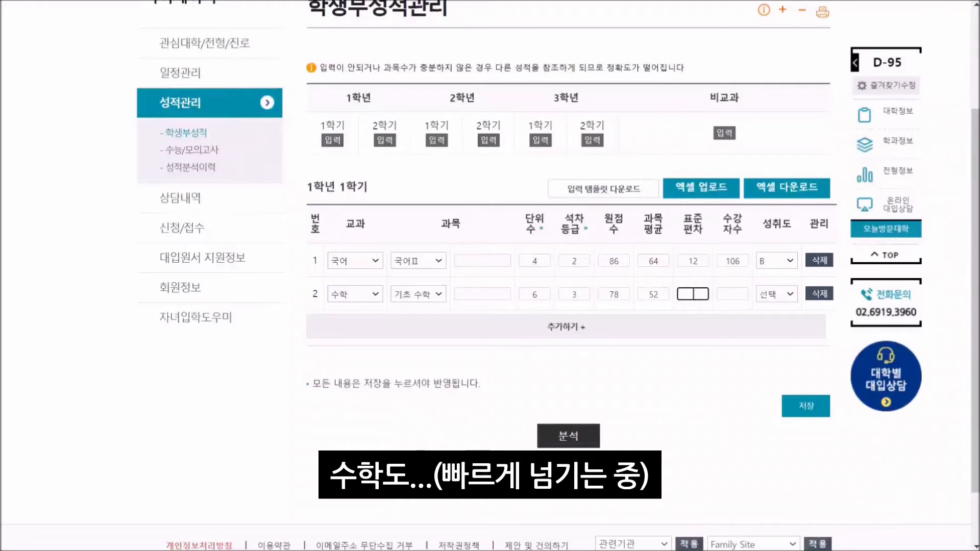
{"action": "key", "text": "Tab"}
{"action": "left_click", "coordinate": [776, 294]}
{"action": "left_click", "coordinate": [786, 368]}
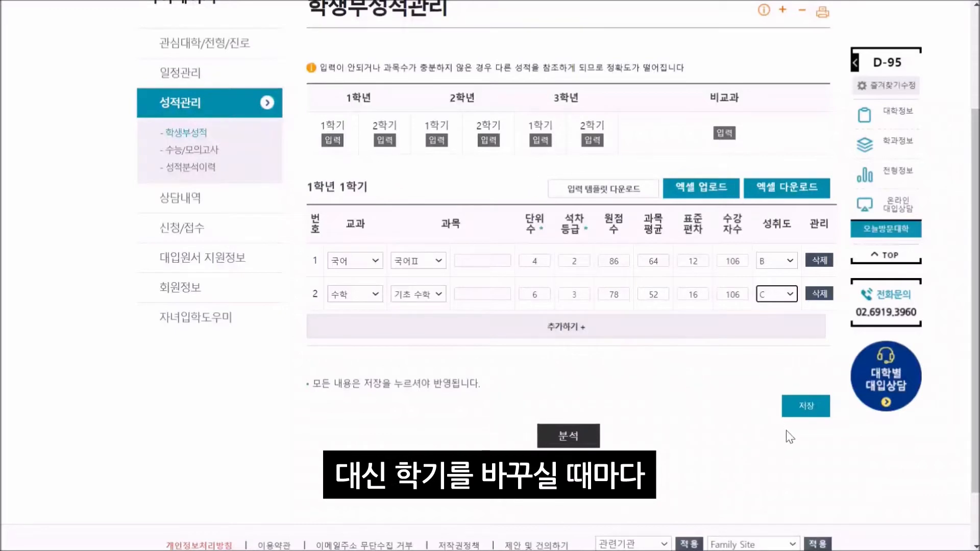
Save the 1학년 1학기 grades and view that semester's saved entries
{"action": "left_click", "coordinate": [804, 413]}
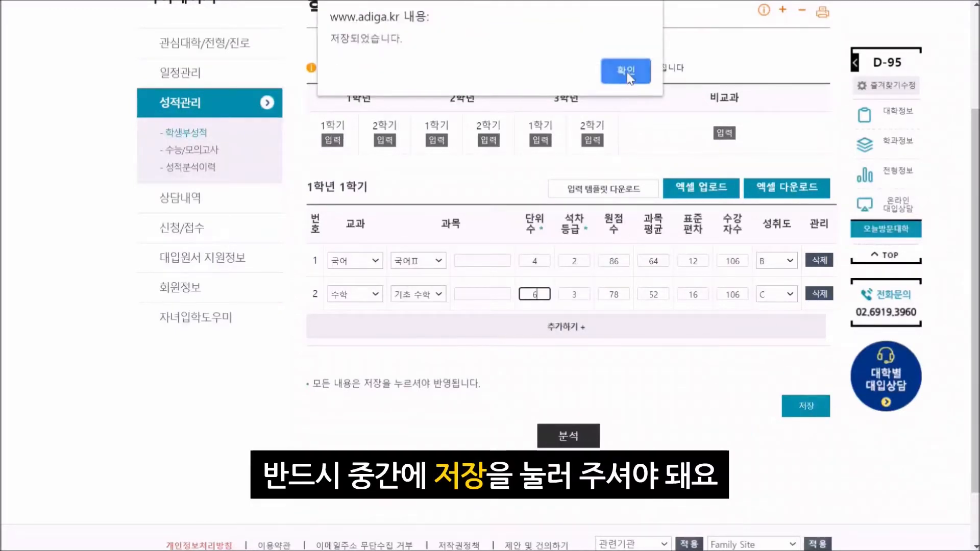
{"action": "left_click", "coordinate": [627, 74]}
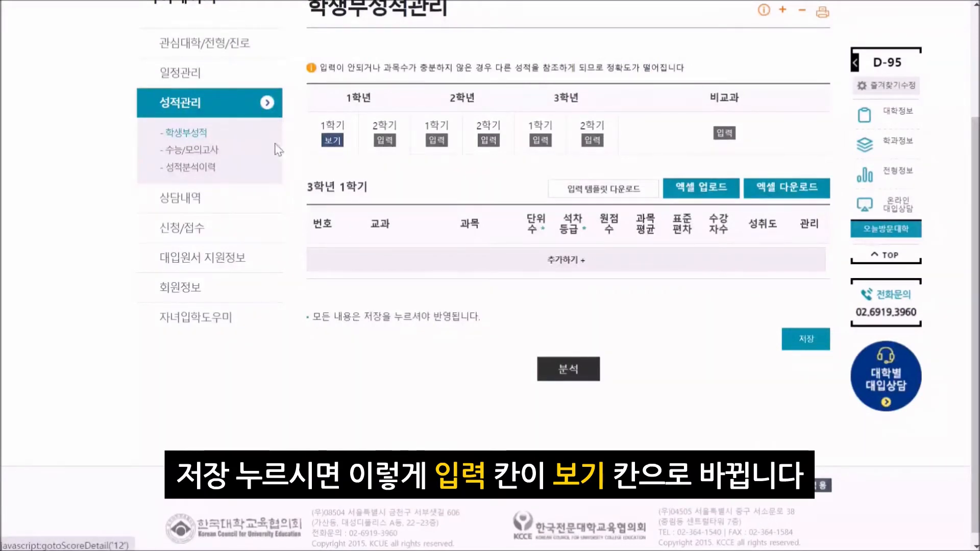
{"action": "left_click", "coordinate": [329, 144]}
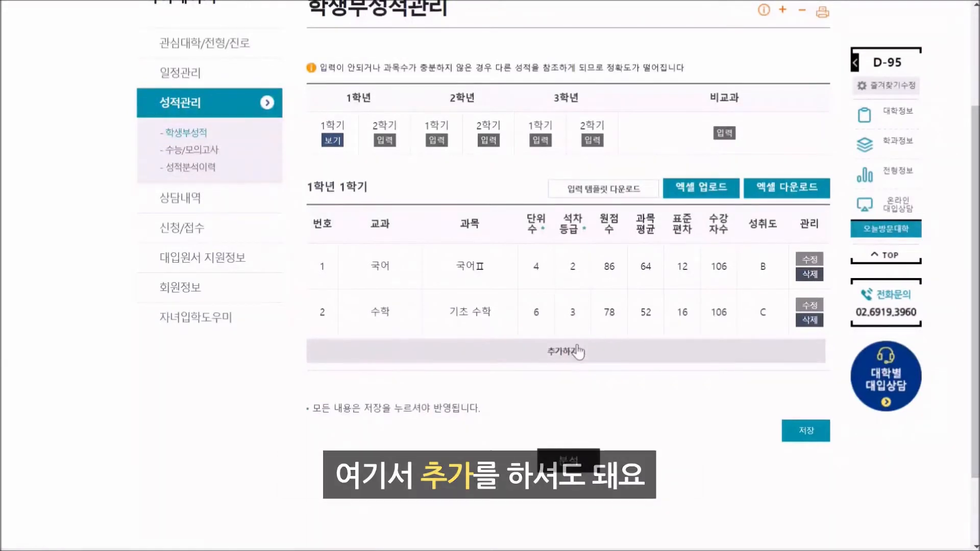
Open the 비교과 entry form and examine its unexcused attendance (출결사항) fields and the 봉사활동 hours for each school year
{"action": "left_click", "coordinate": [724, 134]}
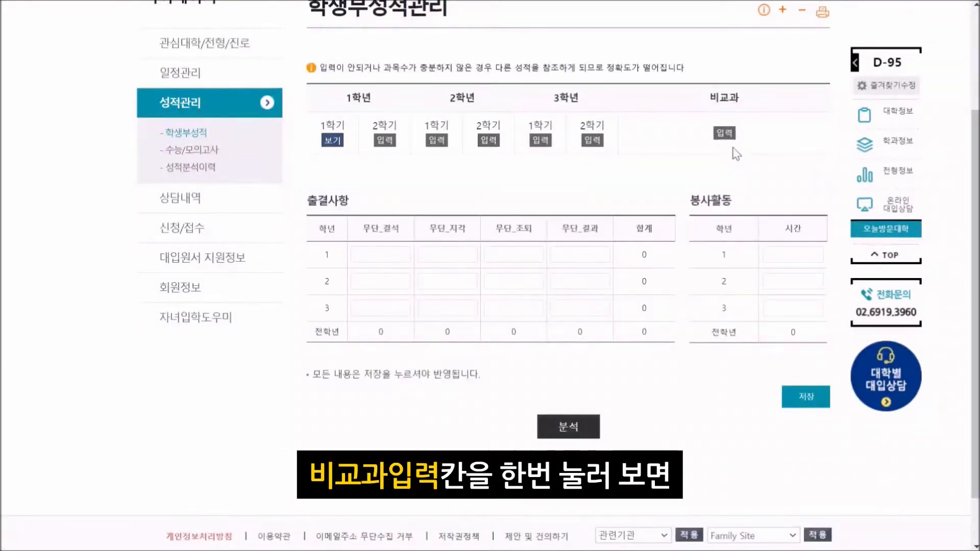
{"action": "left_click", "coordinate": [383, 255]}
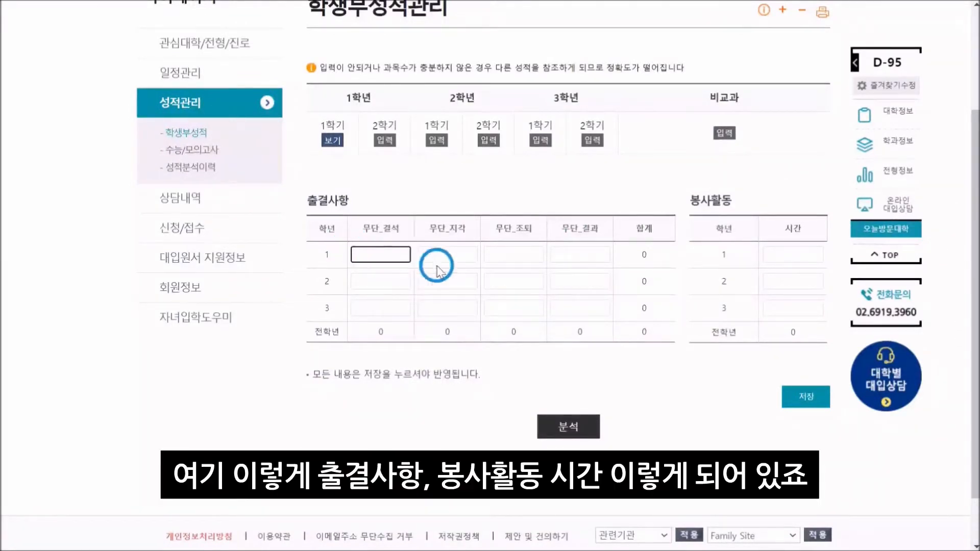
{"action": "left_click", "coordinate": [793, 254]}
{"action": "left_click", "coordinate": [794, 282]}
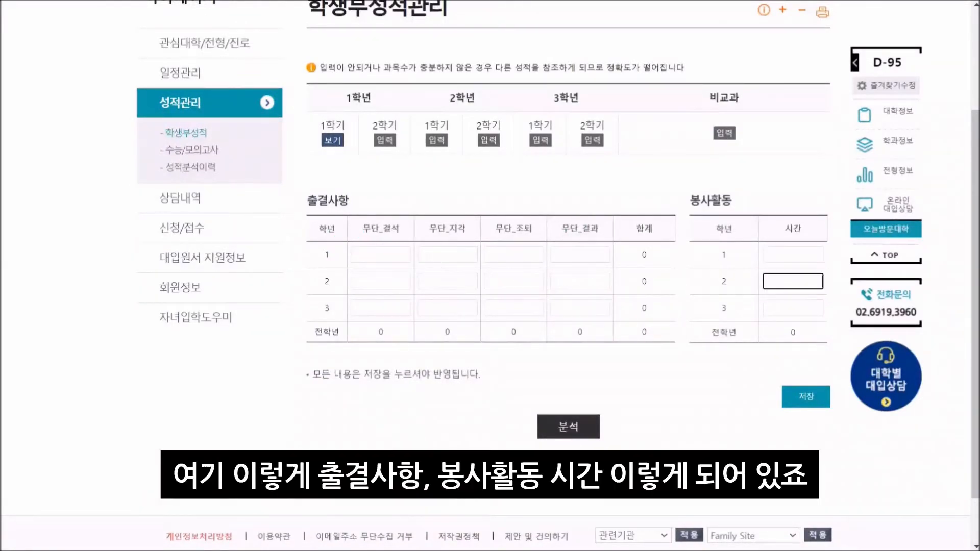
{"action": "left_click", "coordinate": [793, 308]}
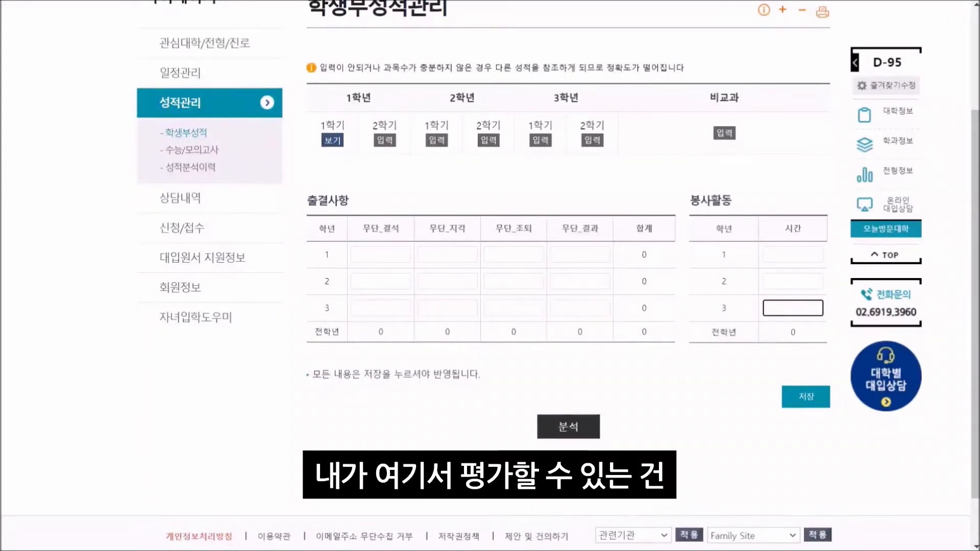
{"action": "left_click", "coordinate": [386, 251]}
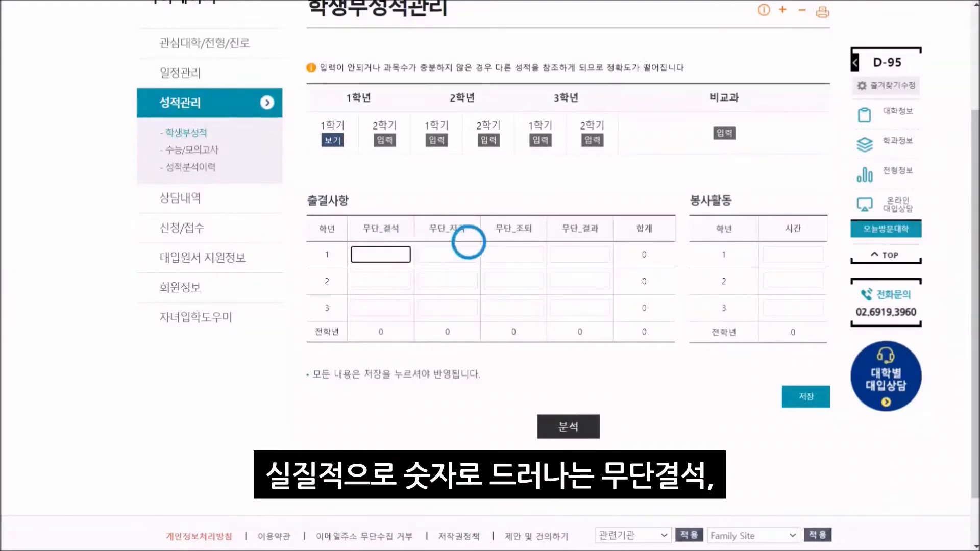
{"action": "left_click", "coordinate": [454, 254]}
{"action": "left_click", "coordinate": [386, 254]}
{"action": "left_click", "coordinate": [455, 246]}
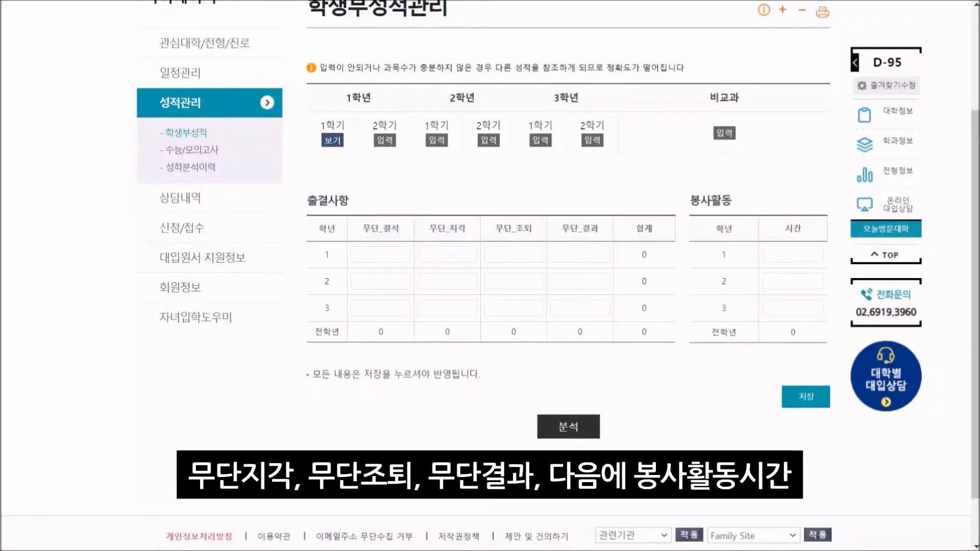
{"action": "left_click", "coordinate": [453, 254]}
{"action": "left_click", "coordinate": [514, 254]}
{"action": "left_click", "coordinate": [580, 254]}
{"action": "left_click", "coordinate": [793, 254]}
{"action": "left_click", "coordinate": [793, 281]}
{"action": "left_click", "coordinate": [799, 307]}
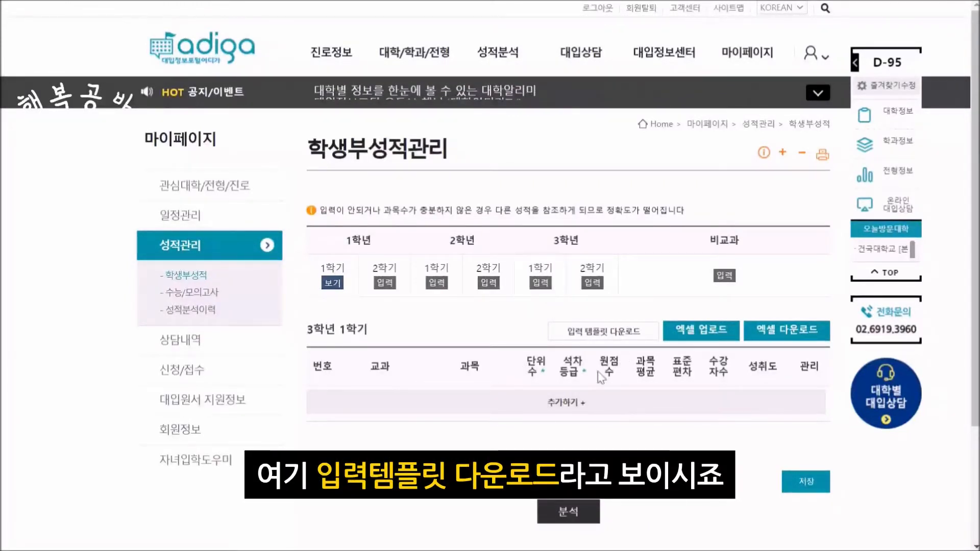
Download the Excel grade input template (입력 템플릿), open it in Excel and enable editing
{"action": "left_click", "coordinate": [602, 334]}
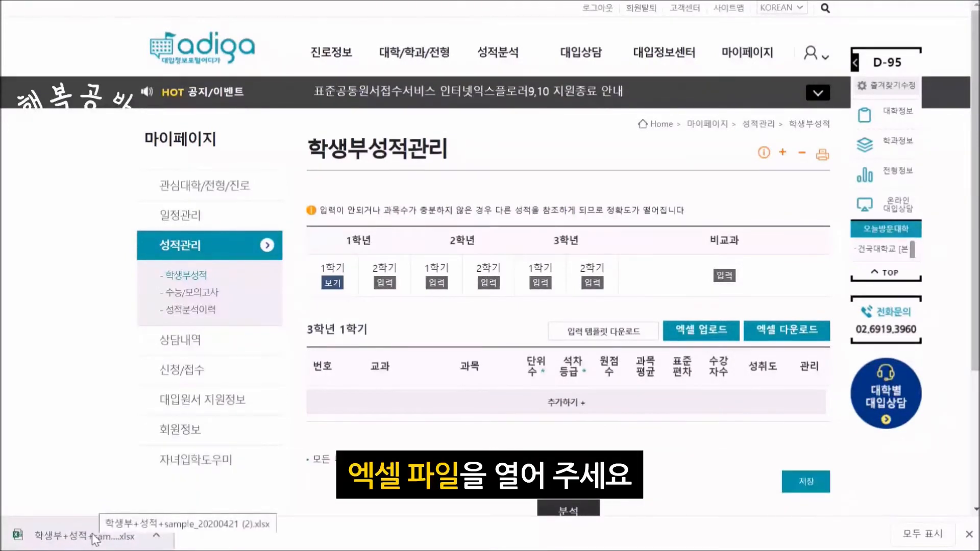
{"action": "left_click", "coordinate": [95, 537]}
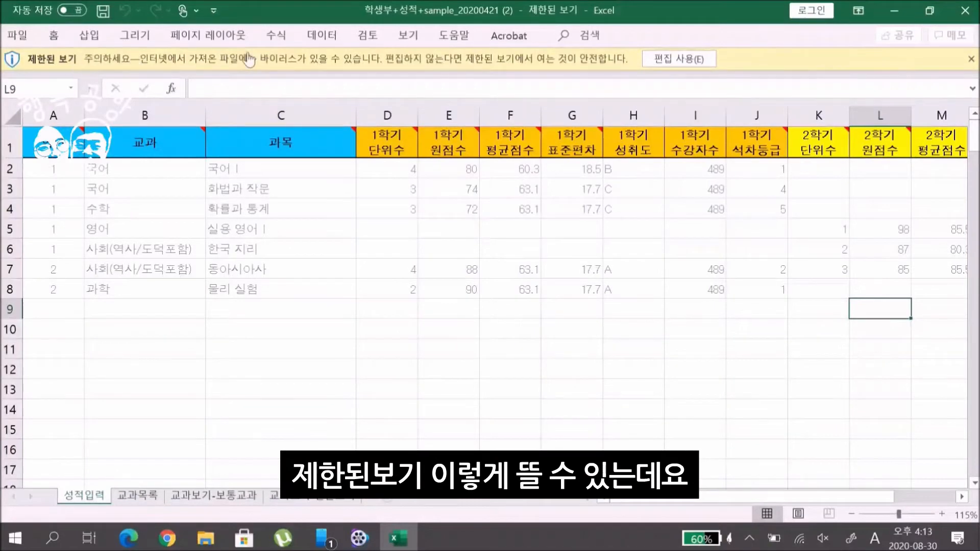
{"action": "left_click", "coordinate": [680, 60]}
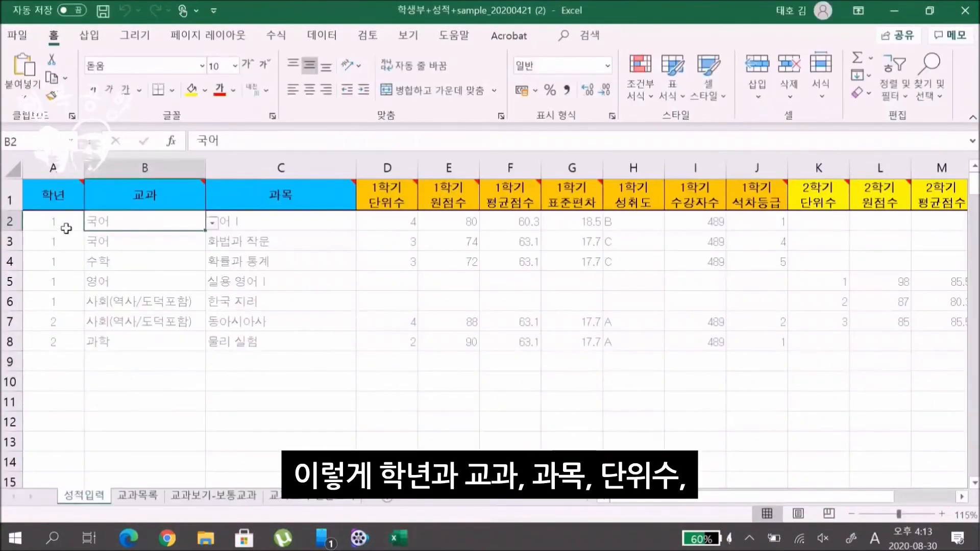
Examine the template's sample rows across 학년, 교과, 과목 and the 1학기 grade columns from 단위수 to 석차등급
{"action": "left_click", "coordinate": [66, 228]}
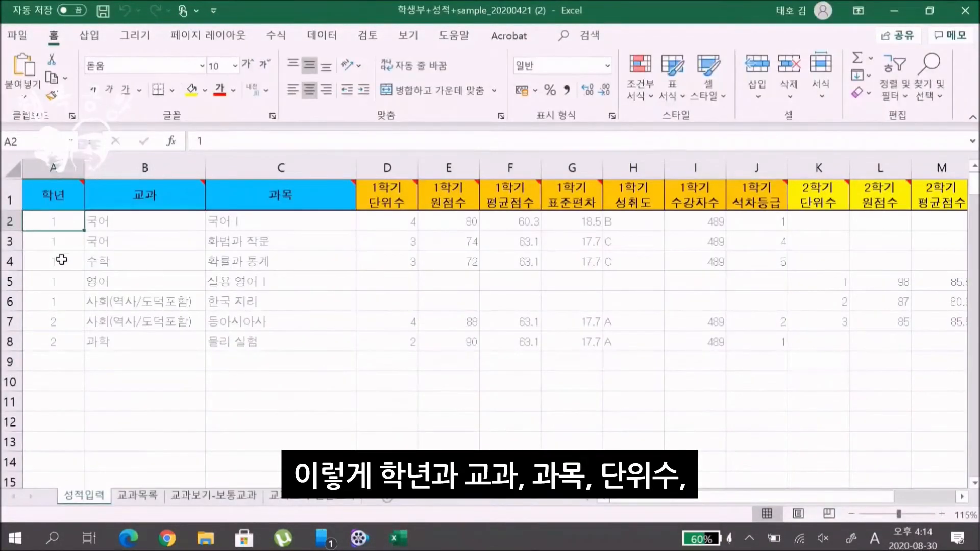
{"action": "left_click", "coordinate": [62, 259]}
{"action": "left_click", "coordinate": [61, 298]}
{"action": "left_click", "coordinate": [144, 261]}
{"action": "left_click", "coordinate": [280, 262]}
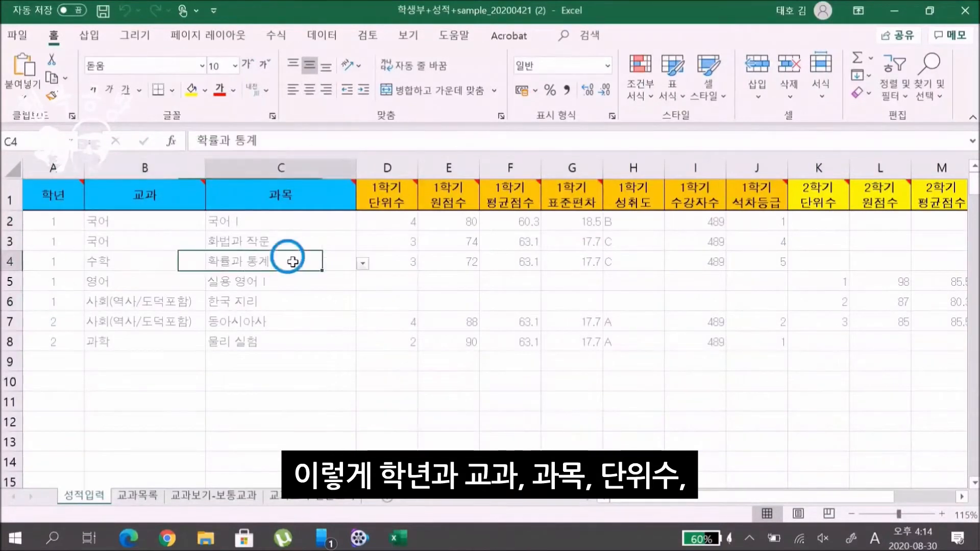
{"action": "left_click", "coordinate": [408, 214]}
{"action": "left_click", "coordinate": [587, 244]}
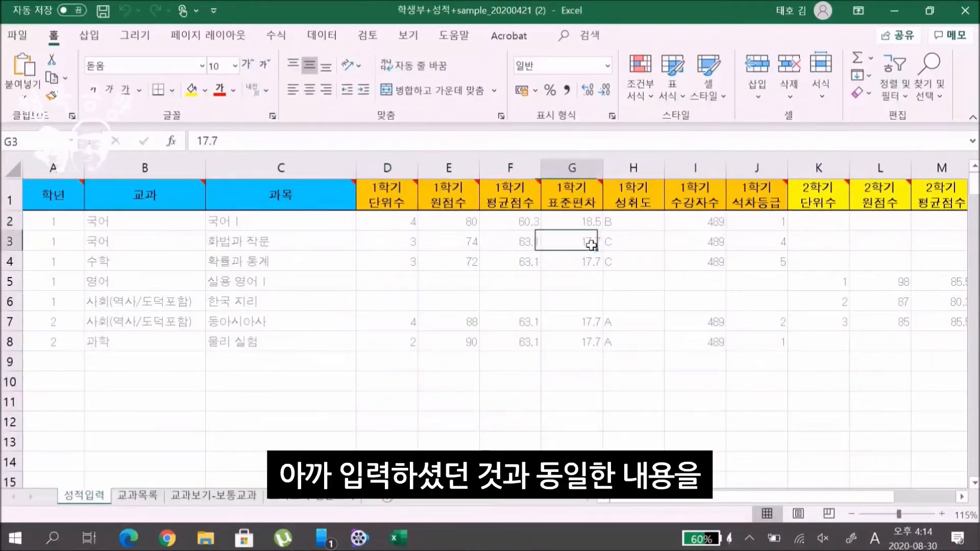
{"action": "left_click", "coordinate": [703, 239]}
{"action": "left_click", "coordinate": [767, 240]}
{"action": "left_click", "coordinate": [635, 259]}
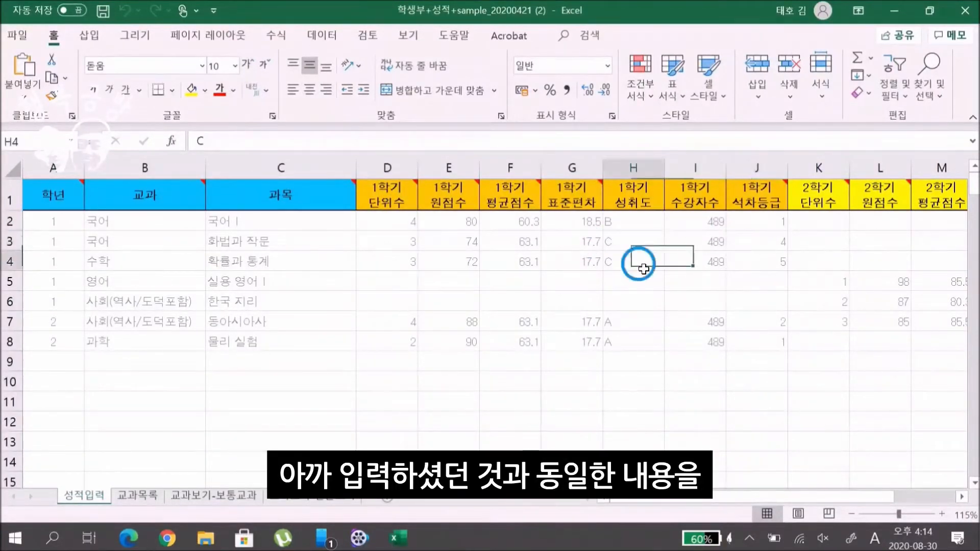
{"action": "left_click", "coordinate": [511, 257]}
{"action": "left_click", "coordinate": [462, 302]}
{"action": "left_click", "coordinate": [510, 341]}
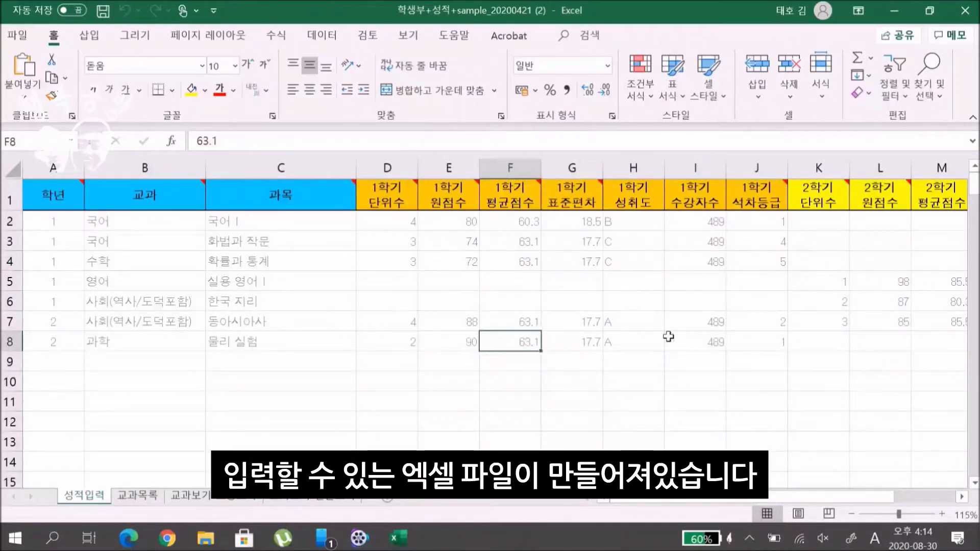
{"action": "left_click", "coordinate": [757, 342]}
{"action": "mouse_move", "coordinate": [795, 497]}
{"action": "left_mouse_down"}
{"action": "mouse_move", "coordinate": [860, 495]}
{"action": "mouse_move", "coordinate": [797, 498]}
{"action": "left_mouse_up"}
Set the 교과 of the first sample row to 과학
{"action": "left_click", "coordinate": [131, 219]}
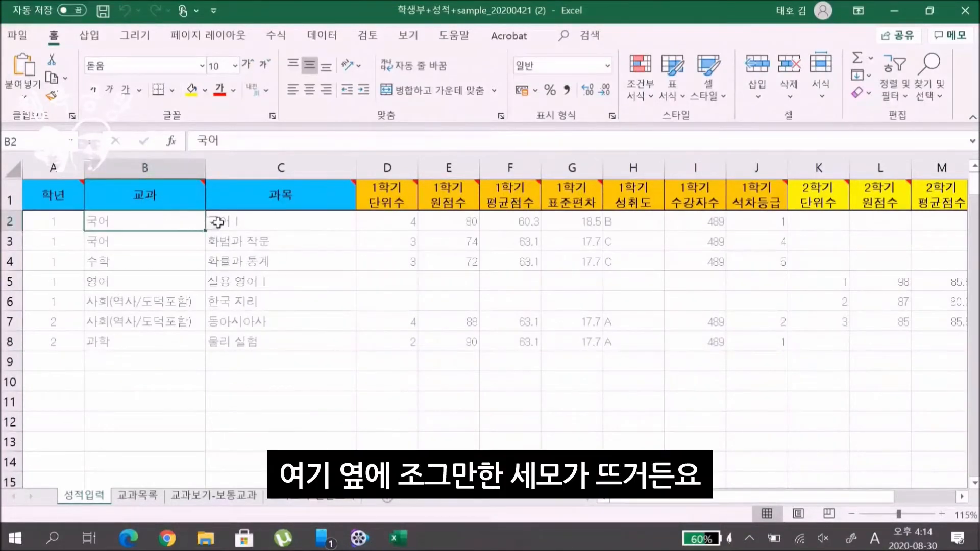
{"action": "left_click", "coordinate": [211, 223]}
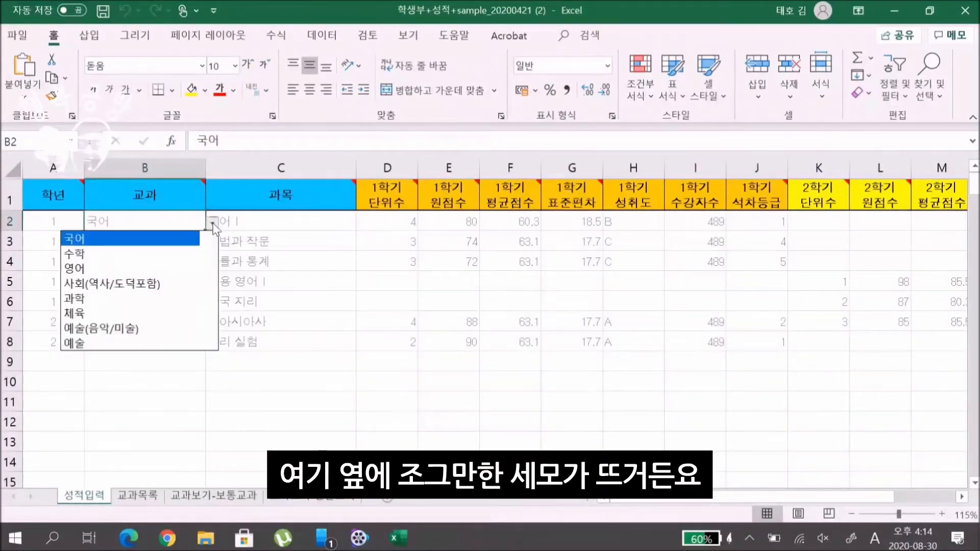
{"action": "mouse_move", "coordinate": [209, 259]}
{"action": "left_mouse_down"}
{"action": "mouse_move", "coordinate": [210, 316]}
{"action": "mouse_move", "coordinate": [210, 260]}
{"action": "left_mouse_up"}
{"action": "left_click", "coordinate": [141, 299]}
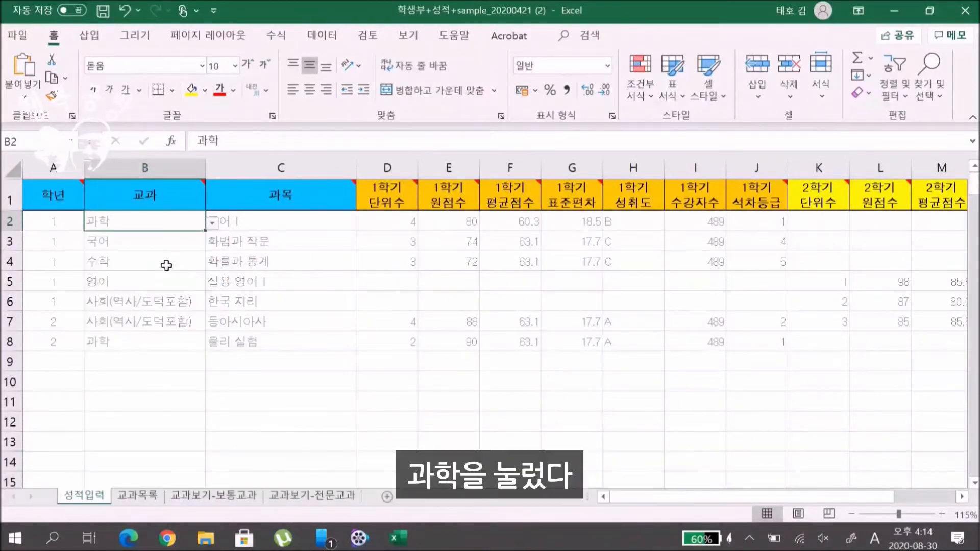
Set the 과목 of the first sample row to 과학사
{"action": "left_click", "coordinate": [291, 222]}
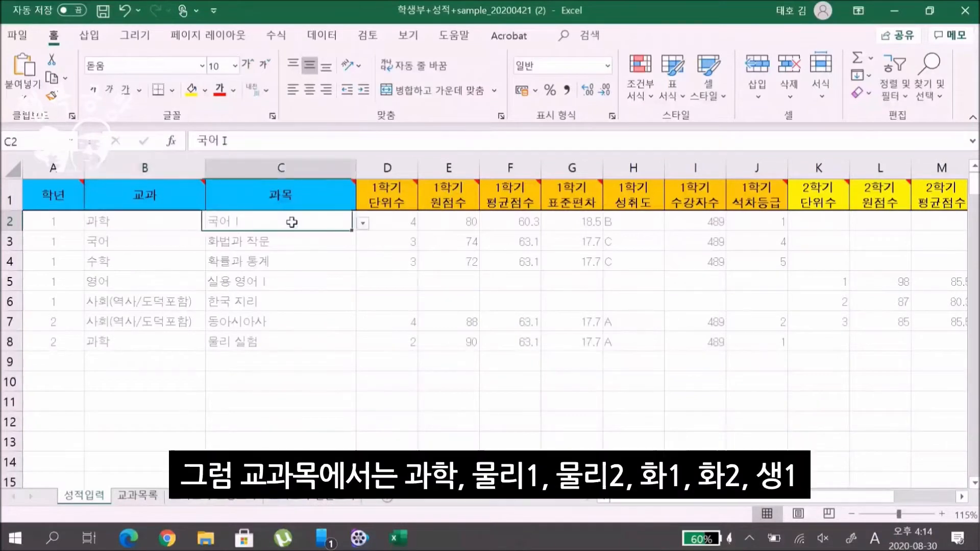
{"action": "left_click", "coordinate": [363, 223]}
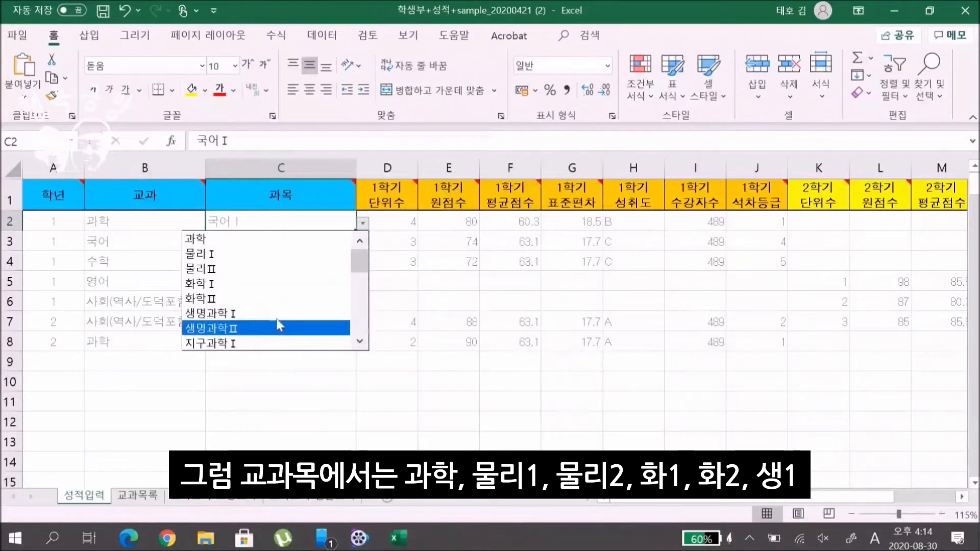
{"action": "left_click", "coordinate": [360, 290]}
{"action": "left_click_drag", "start_coordinate": [360, 290], "coordinate": [358, 322]}
{"action": "left_click", "coordinate": [299, 316]}
Review the 과학사 row's 1학기 cells from 단위수 to 석차등급 and save the workbook
{"action": "left_click", "coordinate": [381, 224]}
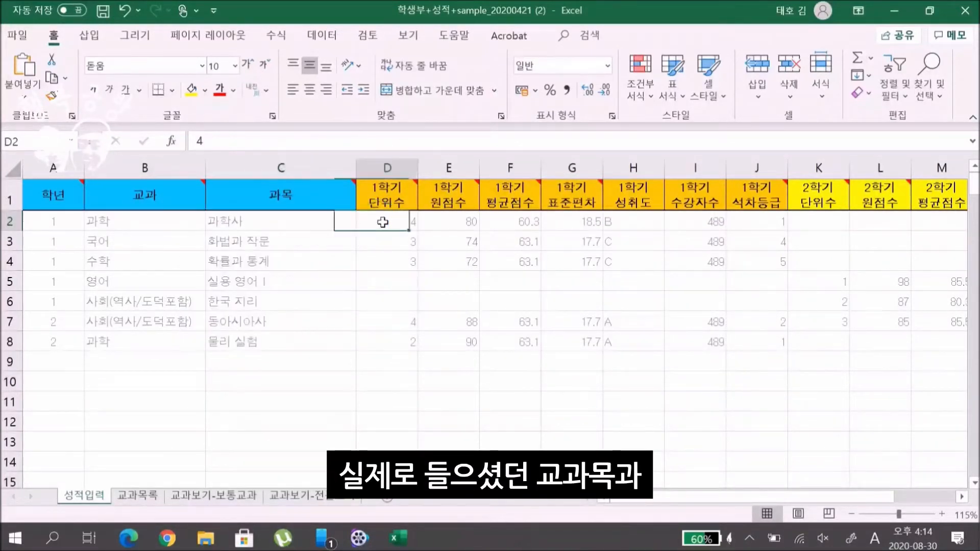
{"action": "left_click", "coordinate": [443, 224]}
{"action": "left_click", "coordinate": [519, 220]}
{"action": "left_click", "coordinate": [580, 217]}
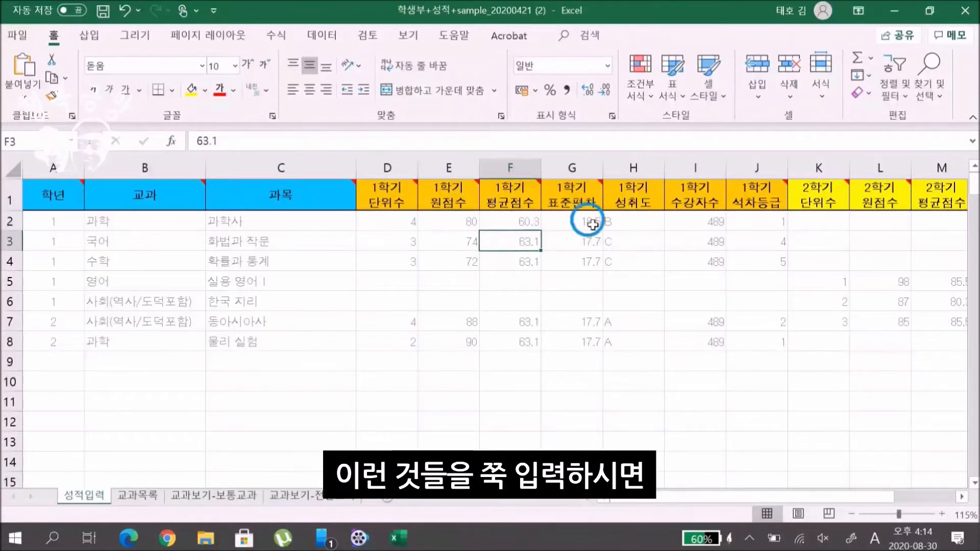
{"action": "left_click", "coordinate": [633, 223]}
{"action": "left_click", "coordinate": [709, 223]}
{"action": "left_click", "coordinate": [761, 222]}
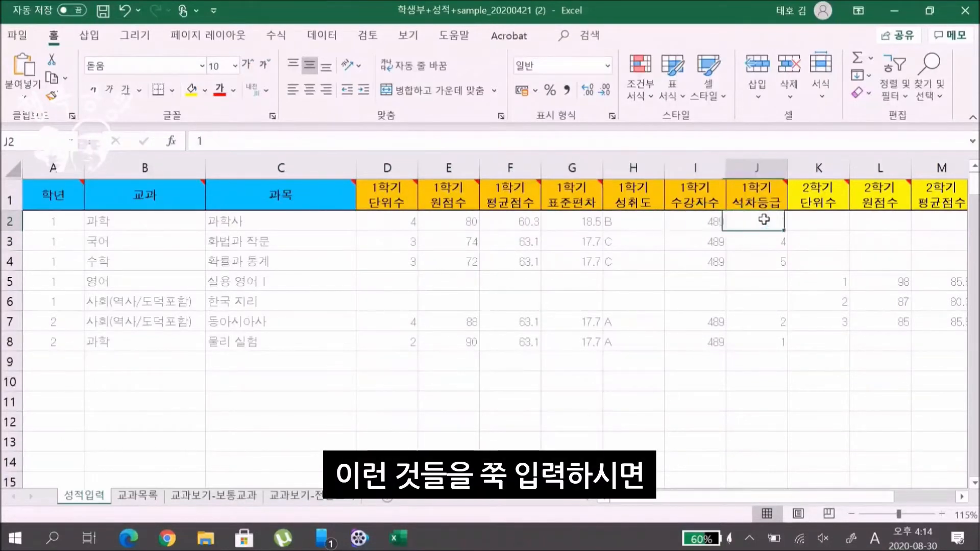
{"action": "left_click", "coordinate": [744, 260]}
{"action": "left_click", "coordinate": [477, 265]}
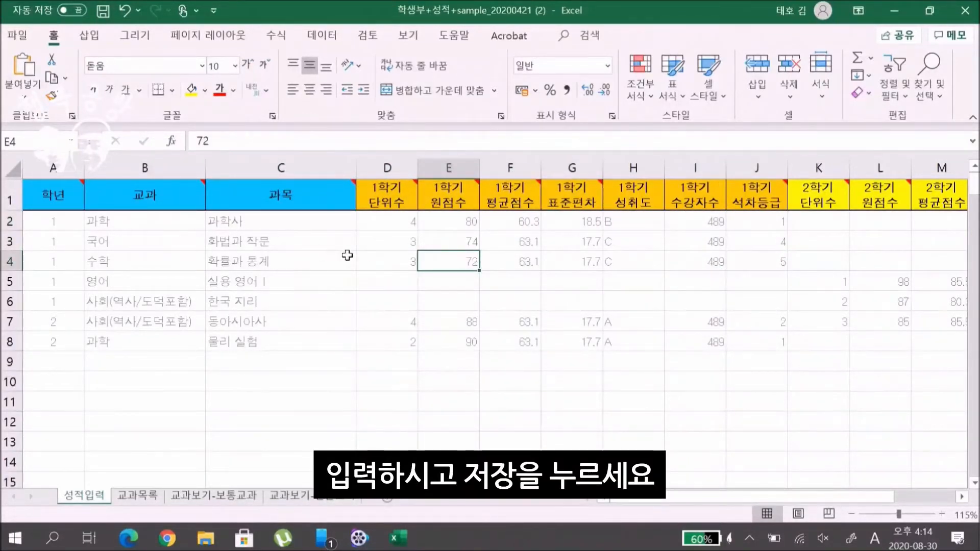
{"action": "left_click", "coordinate": [112, 12]}
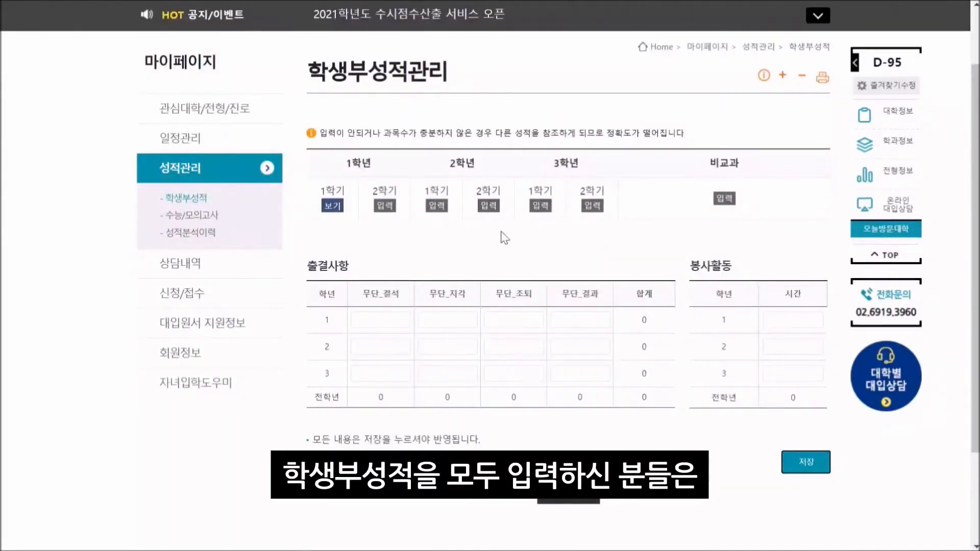
Open the portal's 수능/모의고사 score management page and view the exam lists for 1학년, 2학년 and 3학년
{"action": "left_click", "coordinate": [207, 218]}
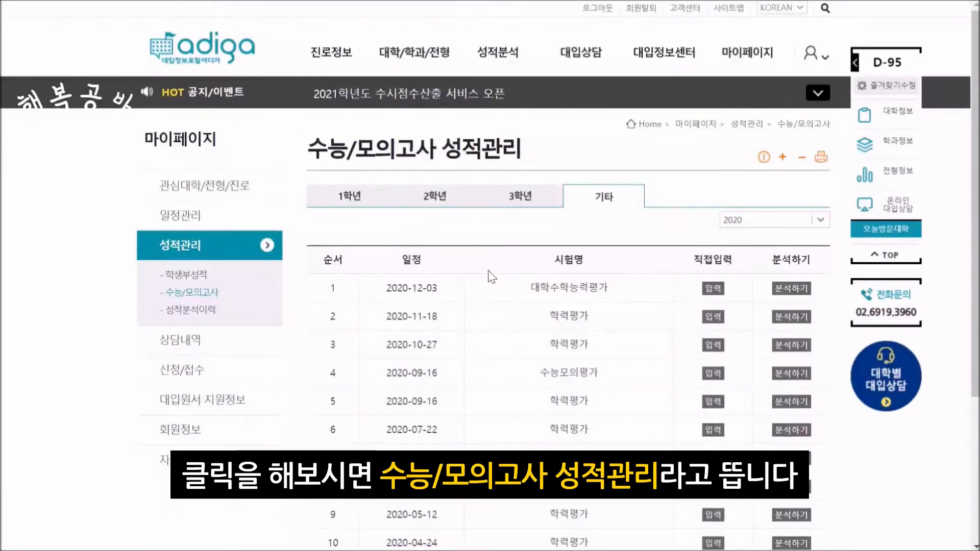
{"action": "left_click_drag", "start_coordinate": [308, 149], "coordinate": [524, 159]}
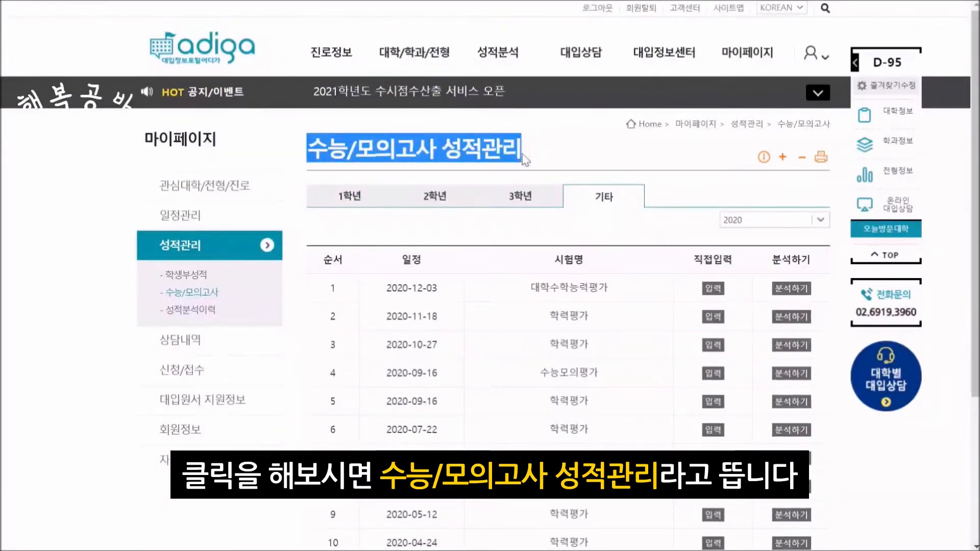
{"action": "scroll", "coordinate": [526, 153], "scroll_direction": "down", "scroll_amount": 3}
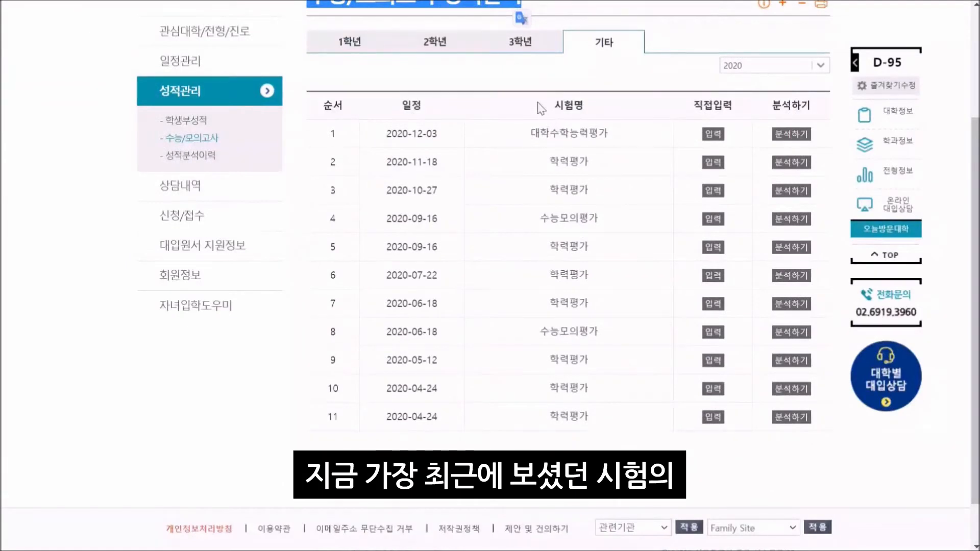
{"action": "left_click", "coordinate": [523, 59]}
{"action": "left_click", "coordinate": [434, 44]}
{"action": "left_click", "coordinate": [349, 45]}
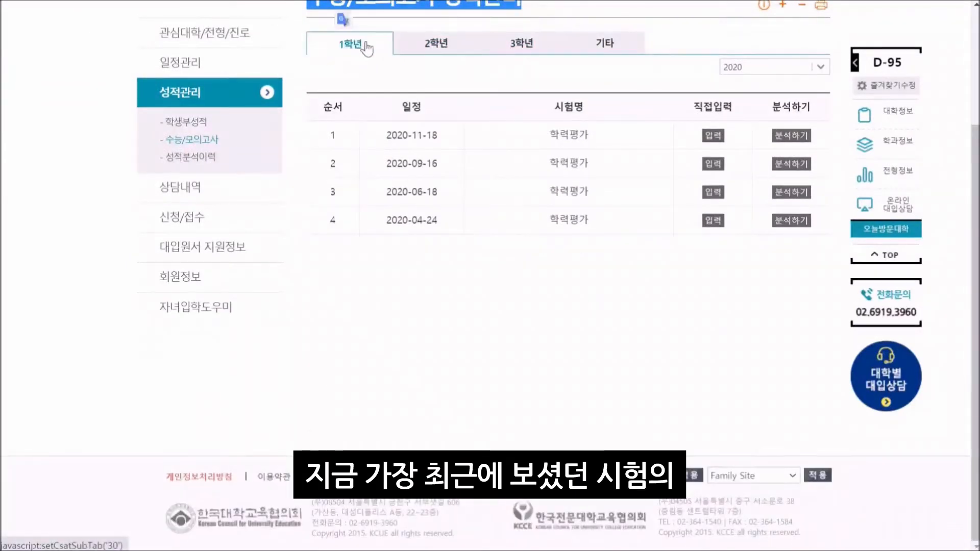
{"action": "left_click", "coordinate": [431, 47]}
{"action": "left_click", "coordinate": [521, 46]}
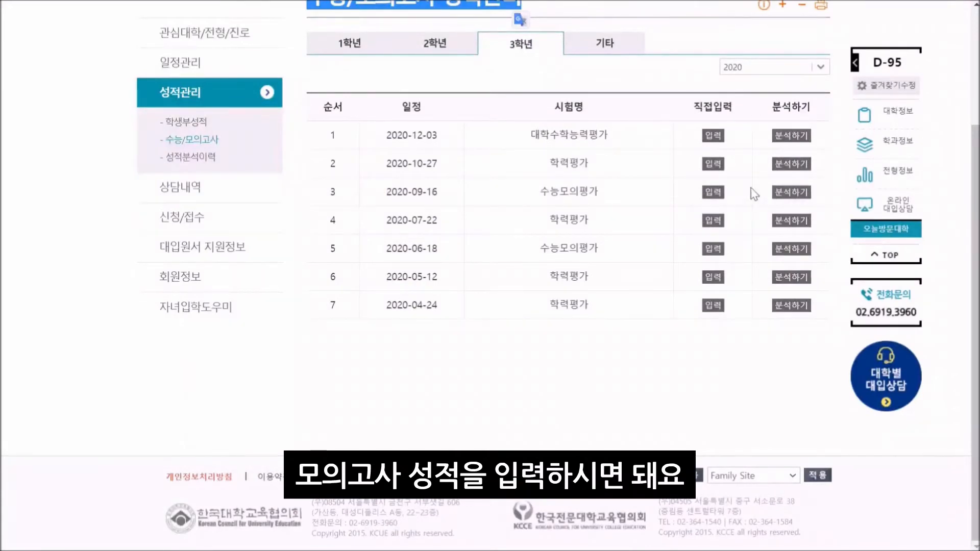
Open the score entry form for the 3학년 학력평가 of 2020-10-27 and examine its 표준점수, 백분위 and 등급 fields for 국어 and 수학
{"action": "left_click", "coordinate": [714, 164]}
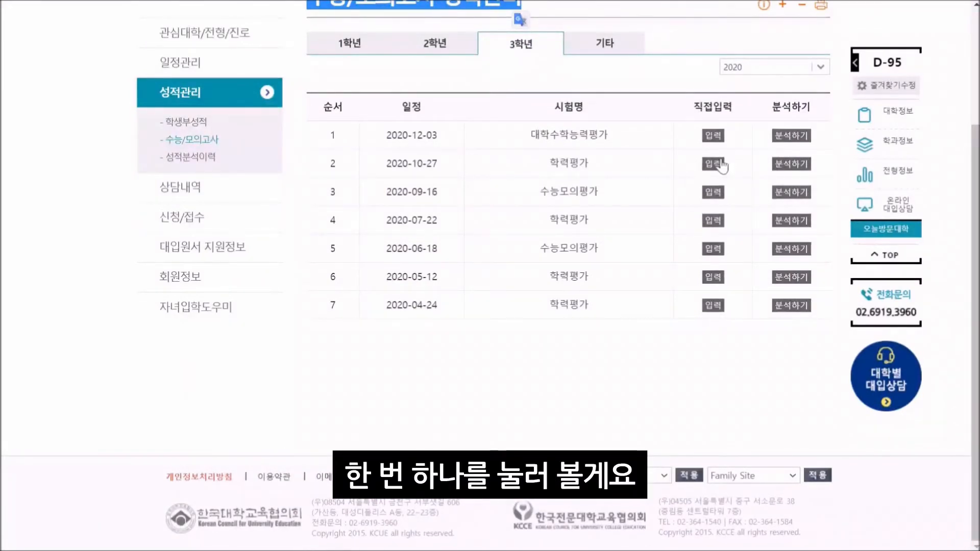
{"action": "left_click_drag", "start_coordinate": [331, 213], "coordinate": [361, 213]}
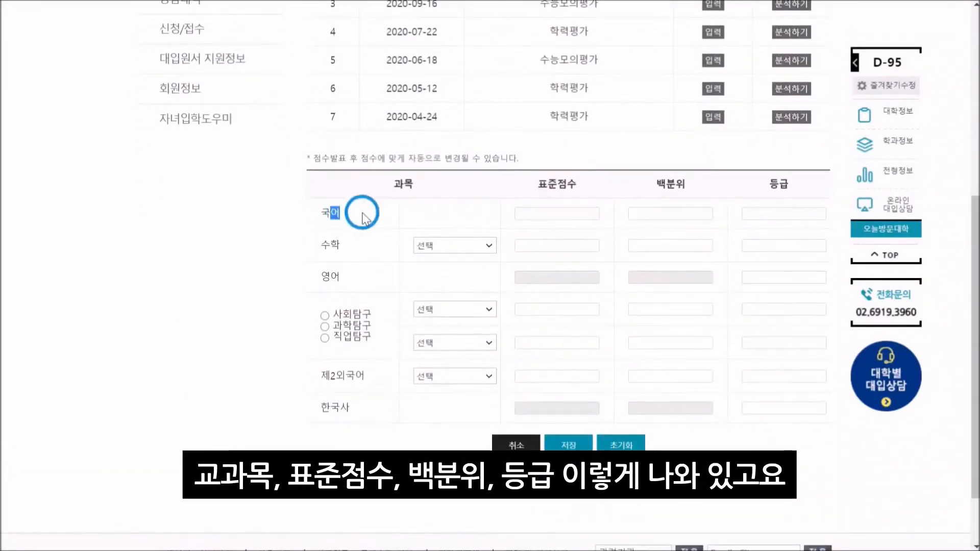
{"action": "left_click", "coordinate": [557, 214]}
{"action": "left_click", "coordinate": [670, 214]}
{"action": "left_click", "coordinate": [784, 214]}
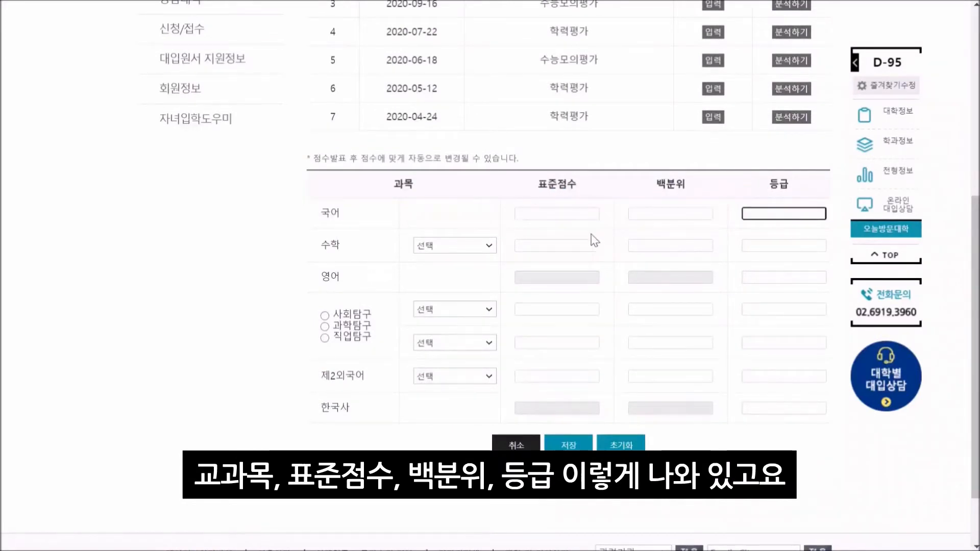
{"action": "left_click", "coordinate": [562, 245]}
{"action": "left_click", "coordinate": [697, 237]}
{"action": "left_click", "coordinate": [783, 245]}
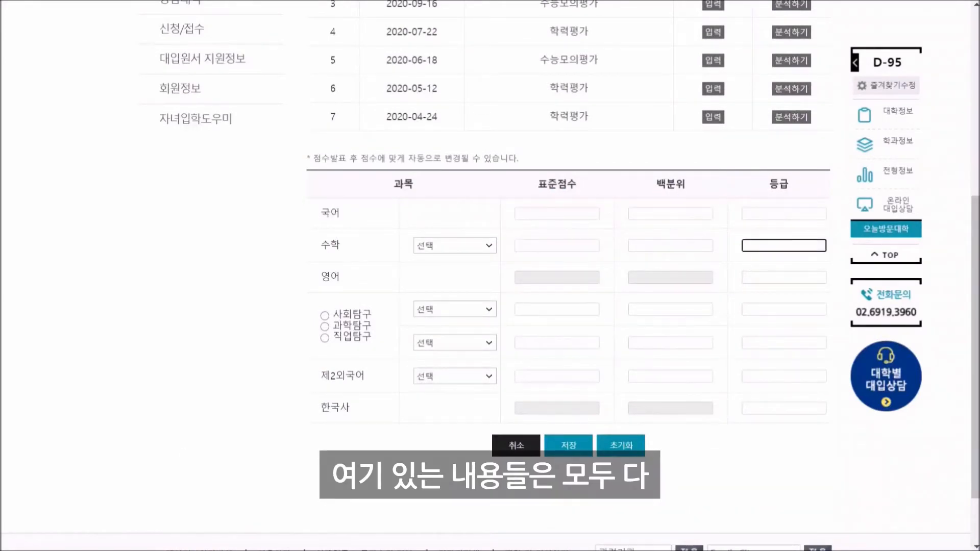
{"action": "left_click", "coordinate": [545, 213]}
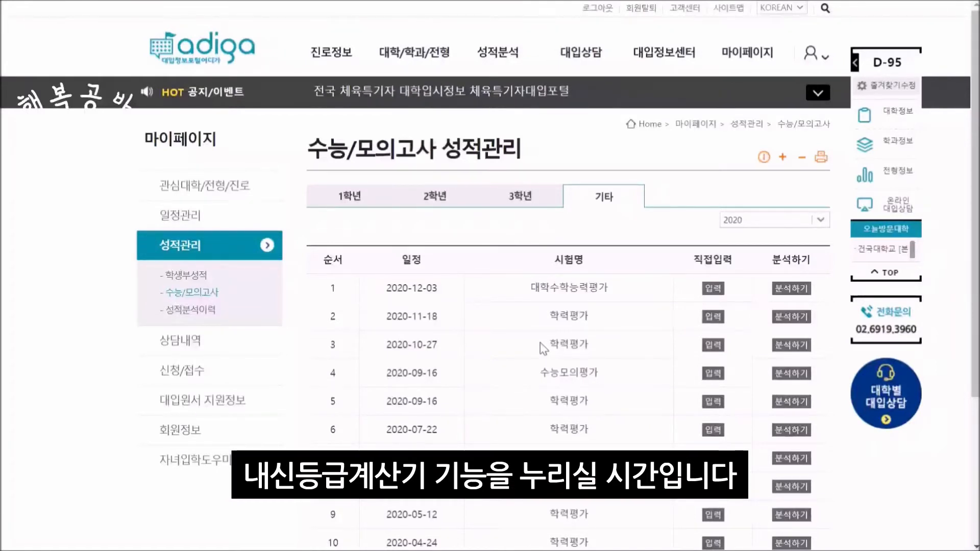
Search the 대학정보 section for 건국대 and open the 건국대학교 [본교] page
{"action": "mouse_move", "coordinate": [420, 57]}
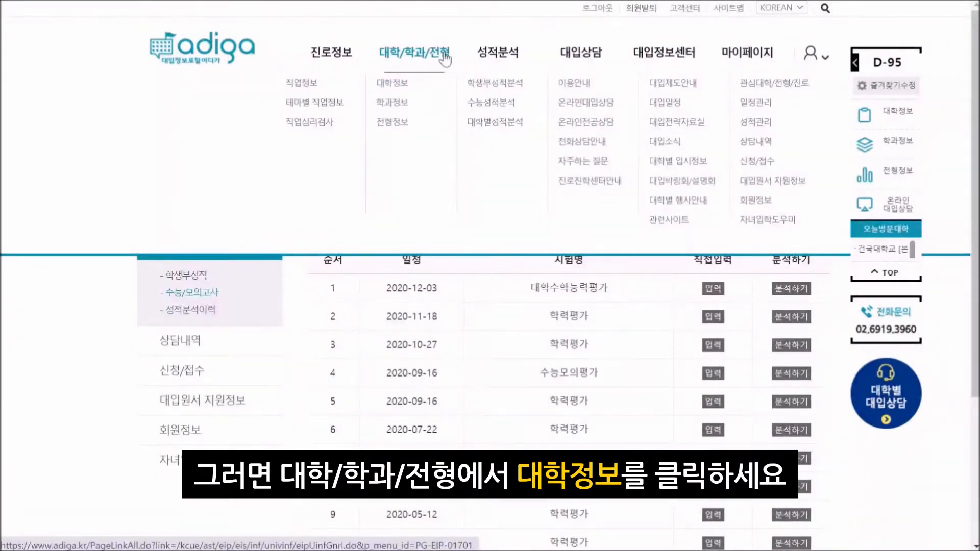
{"action": "left_click", "coordinate": [392, 84]}
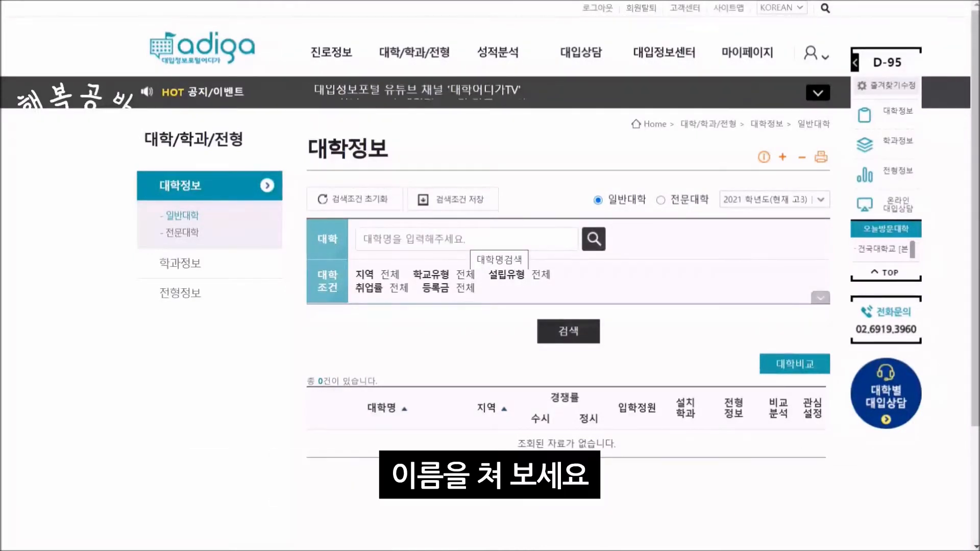
{"action": "type", "text": "건국대"}
{"action": "key", "text": "Return"}
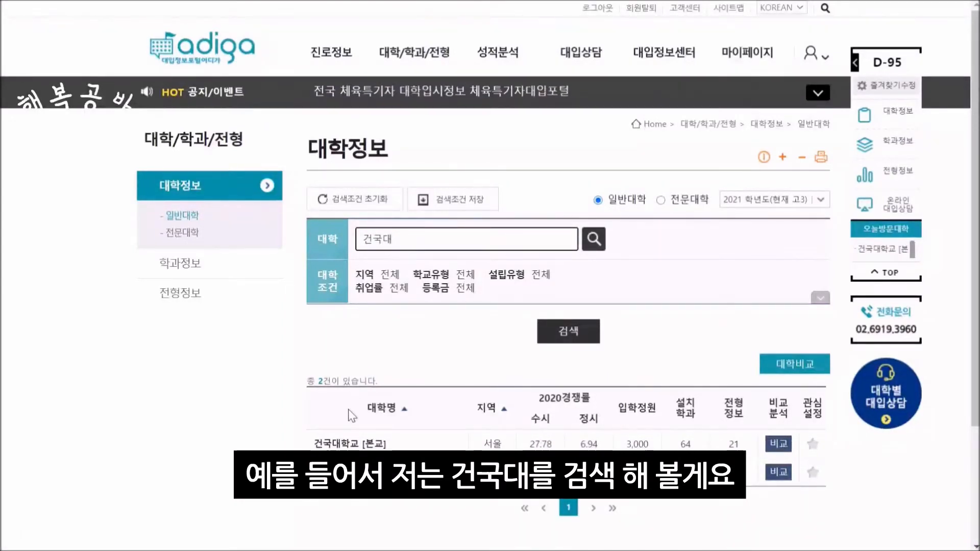
{"action": "left_click", "coordinate": [392, 239]}
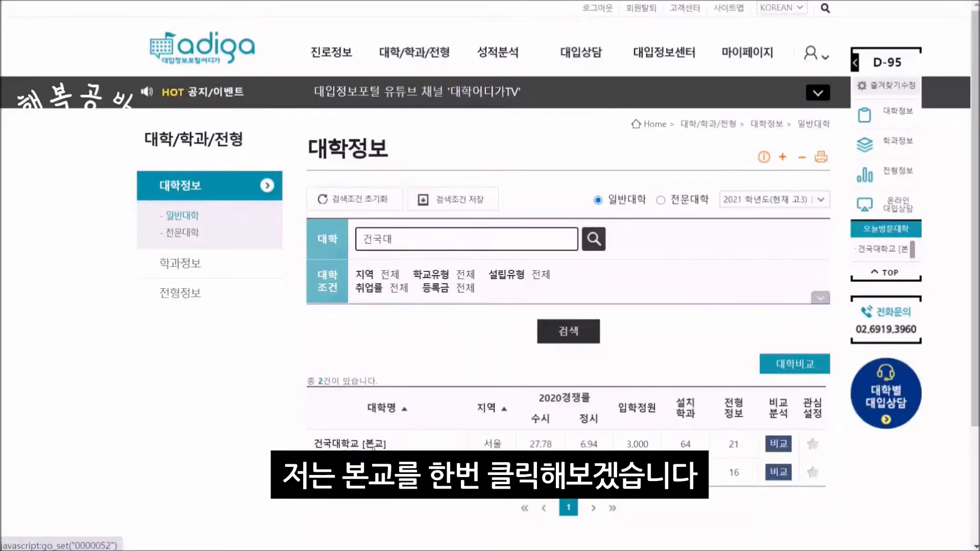
{"action": "left_click", "coordinate": [350, 444]}
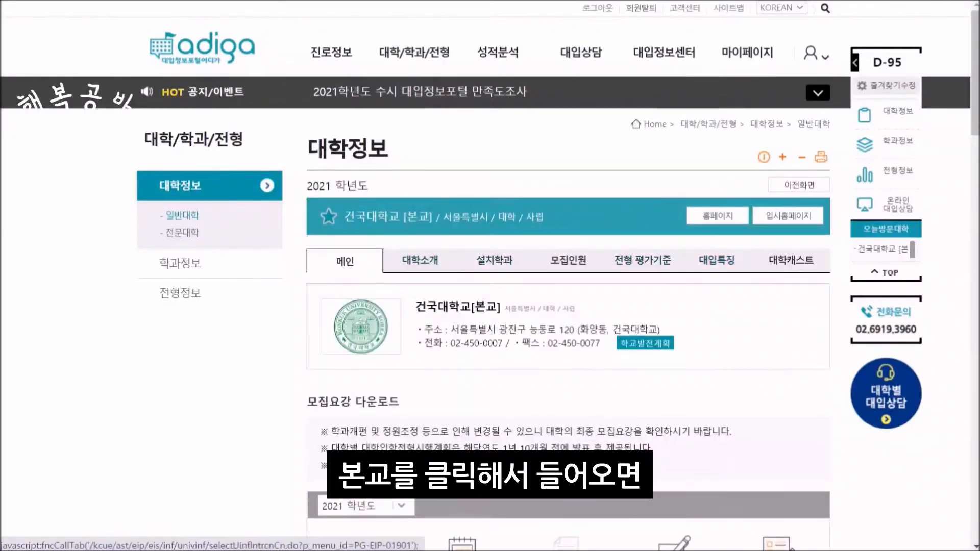
Look through the university's main overview page, including its 취업률 and 경쟁률 charts
{"action": "scroll", "coordinate": [747, 293], "scroll_direction": "down", "scroll_amount": 6}
{"action": "scroll", "coordinate": [745, 291], "scroll_direction": "down", "scroll_amount": 10}
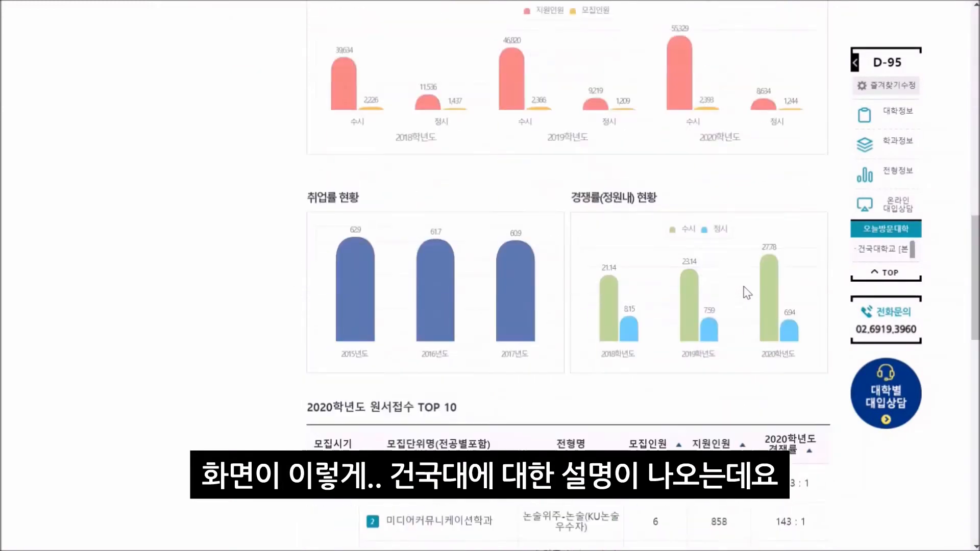
{"action": "scroll", "coordinate": [745, 291], "scroll_direction": "up", "scroll_amount": 13}
{"action": "scroll", "coordinate": [746, 293], "scroll_direction": "up", "scroll_amount": 3}
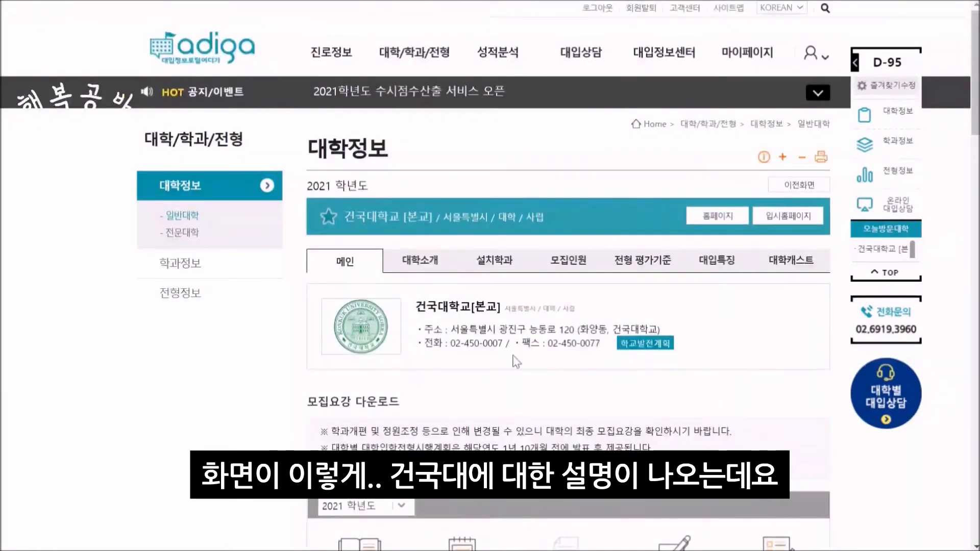
{"action": "scroll", "coordinate": [436, 290], "scroll_direction": "down", "scroll_amount": 2}
{"action": "scroll", "coordinate": [437, 290], "scroll_direction": "up", "scroll_amount": 2}
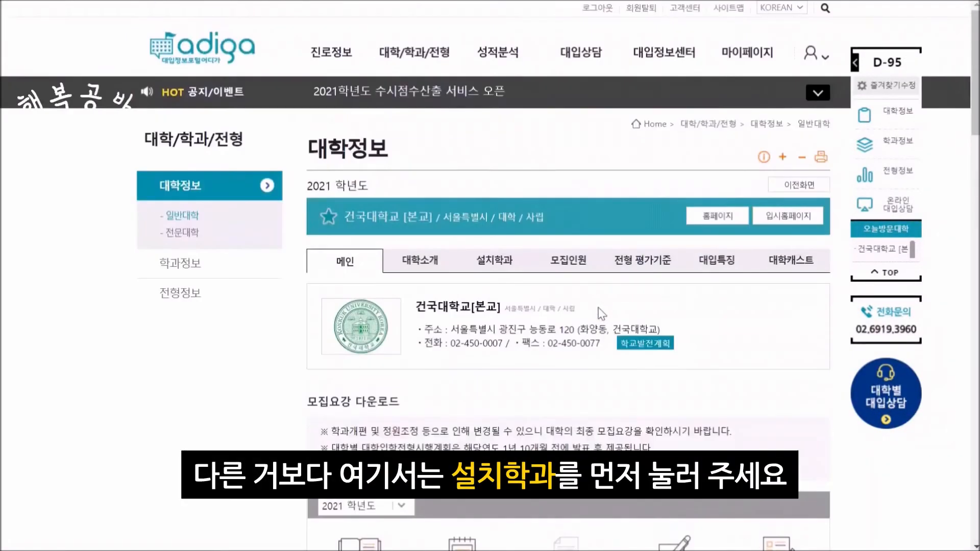
Open the university's 설치학과 list and examine the offered departments with their 모집인원 and 경쟁률
{"action": "left_click", "coordinate": [509, 261]}
{"action": "scroll", "coordinate": [511, 271], "scroll_direction": "down", "scroll_amount": 1}
{"action": "scroll", "coordinate": [512, 271], "scroll_direction": "up", "scroll_amount": 2}
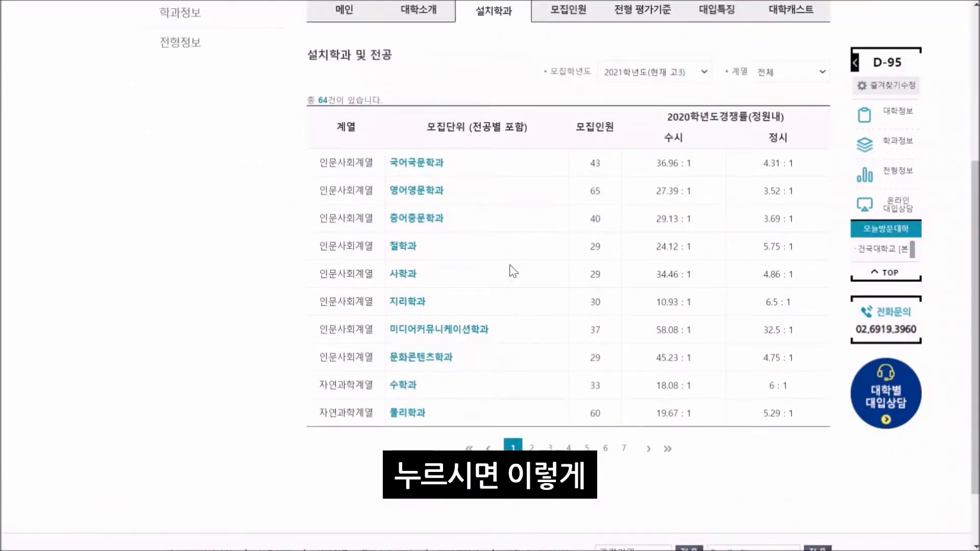
{"action": "scroll", "coordinate": [513, 271], "scroll_direction": "up", "scroll_amount": 2}
{"action": "scroll", "coordinate": [513, 270], "scroll_direction": "down", "scroll_amount": 2}
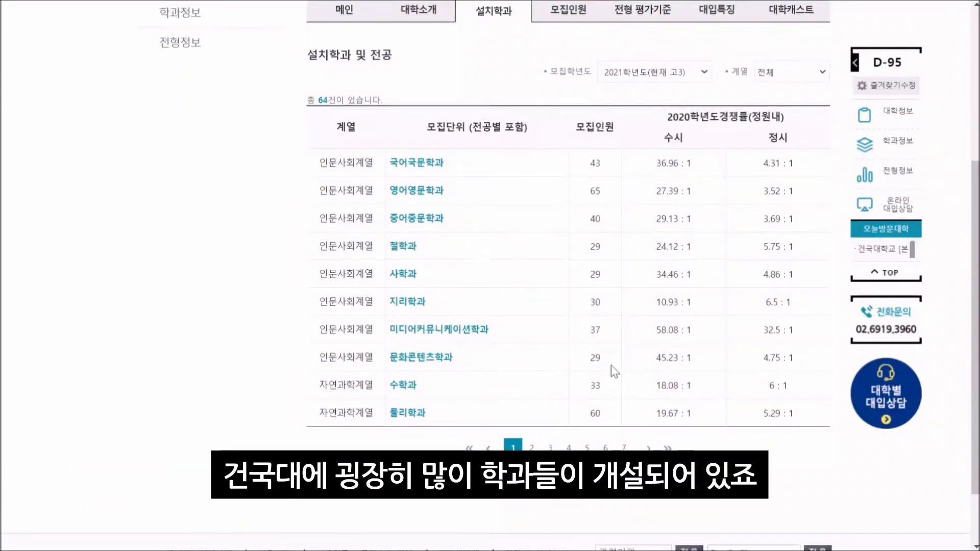
Filter the 설치학과 list to 자연과학계열 and look through both pages of the department list
{"action": "left_click_drag", "start_coordinate": [313, 100], "coordinate": [355, 100]}
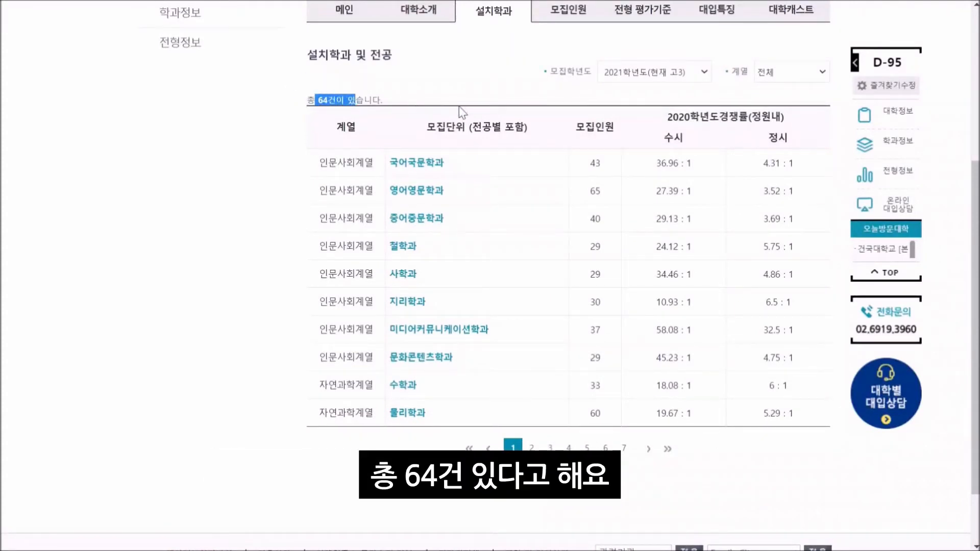
{"action": "left_click", "coordinate": [791, 73]}
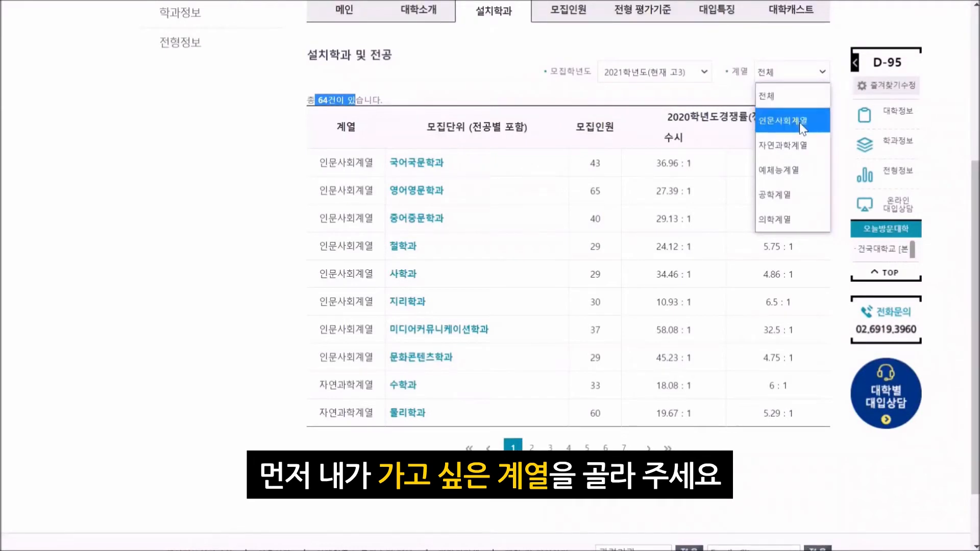
{"action": "left_click", "coordinate": [799, 148]}
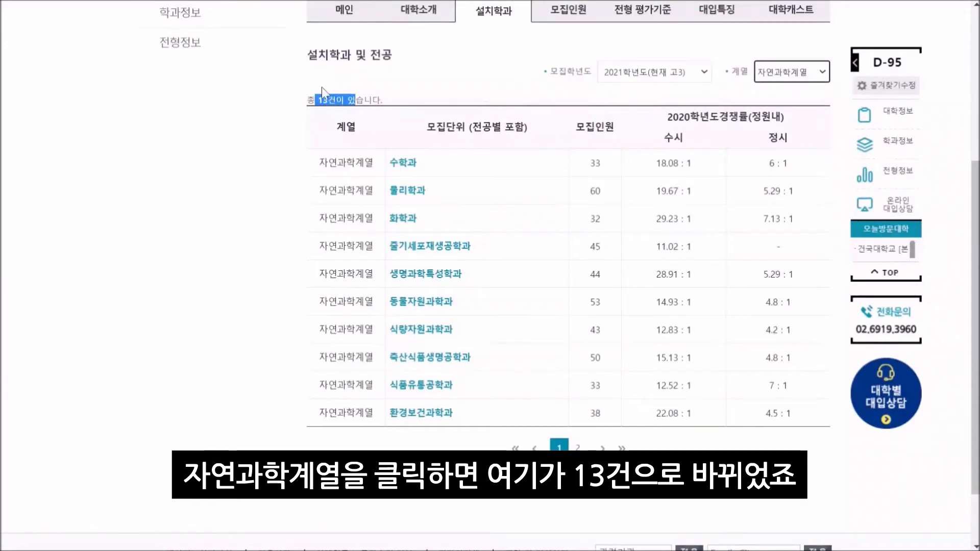
{"action": "left_click", "coordinate": [579, 449]}
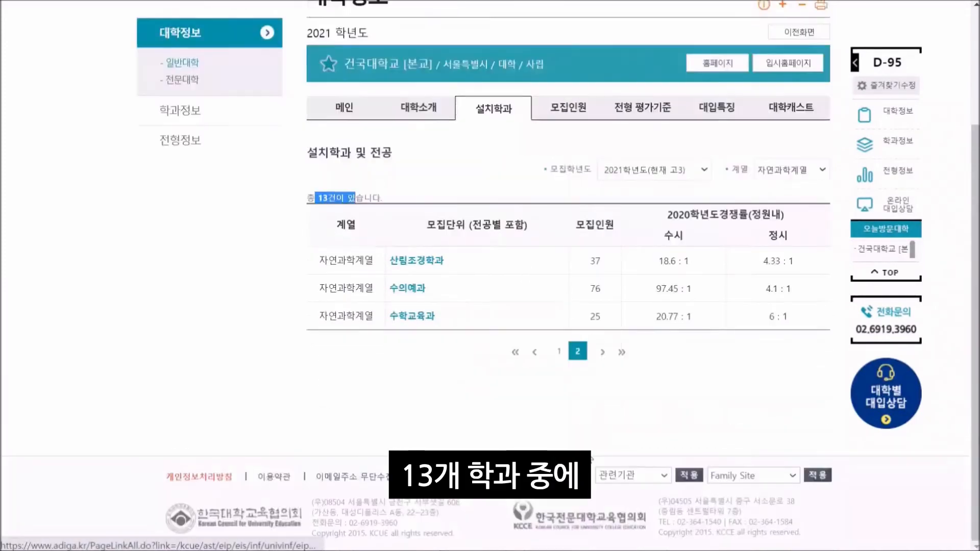
{"action": "left_click", "coordinate": [560, 358]}
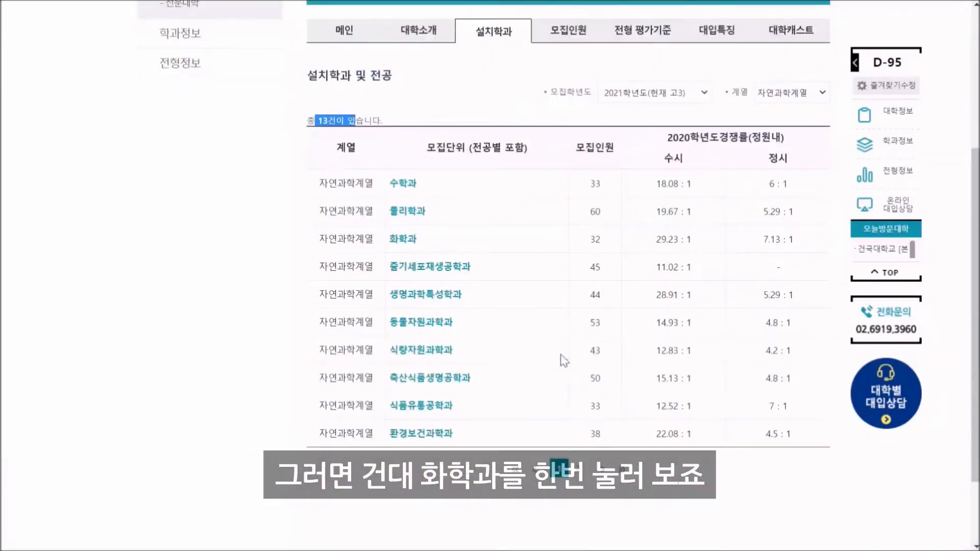
Open the 화학과 department page and look over its 학과소개 description, including 교육목표, 교육과정 and 진로취업분야
{"action": "left_click", "coordinate": [403, 239]}
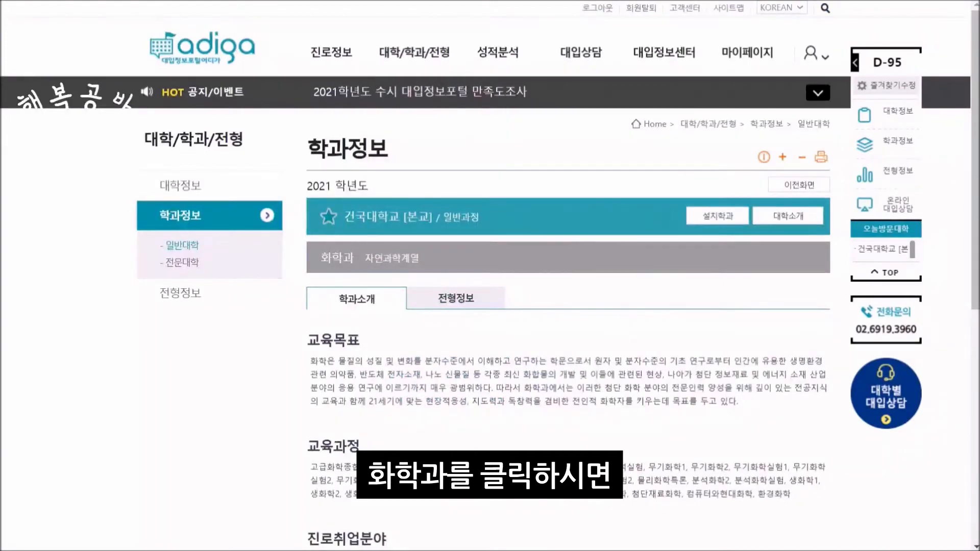
{"action": "left_click_drag", "start_coordinate": [315, 252], "coordinate": [436, 256]}
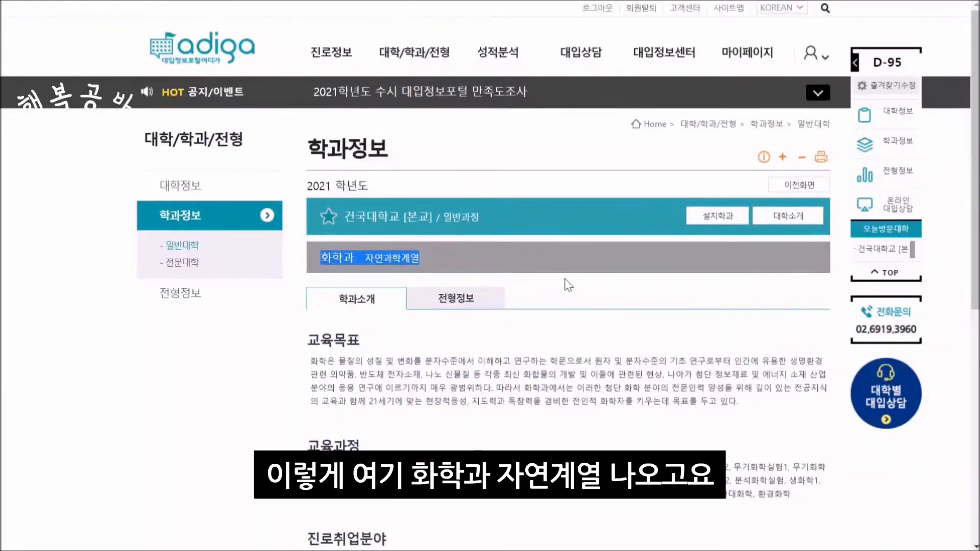
{"action": "scroll", "coordinate": [568, 285], "scroll_direction": "down", "scroll_amount": 7}
{"action": "scroll", "coordinate": [567, 284], "scroll_direction": "up", "scroll_amount": 5}
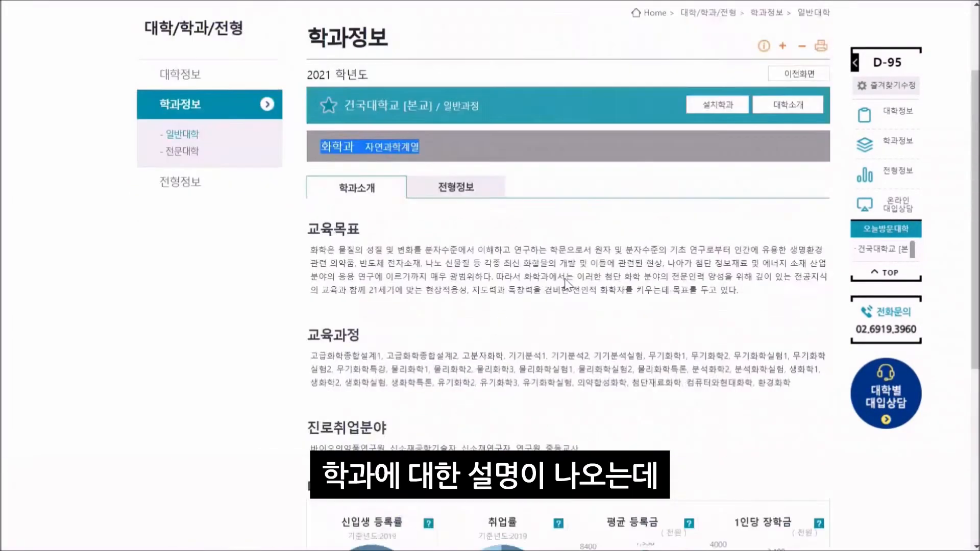
{"action": "scroll", "coordinate": [565, 282], "scroll_direction": "up", "scroll_amount": 1}
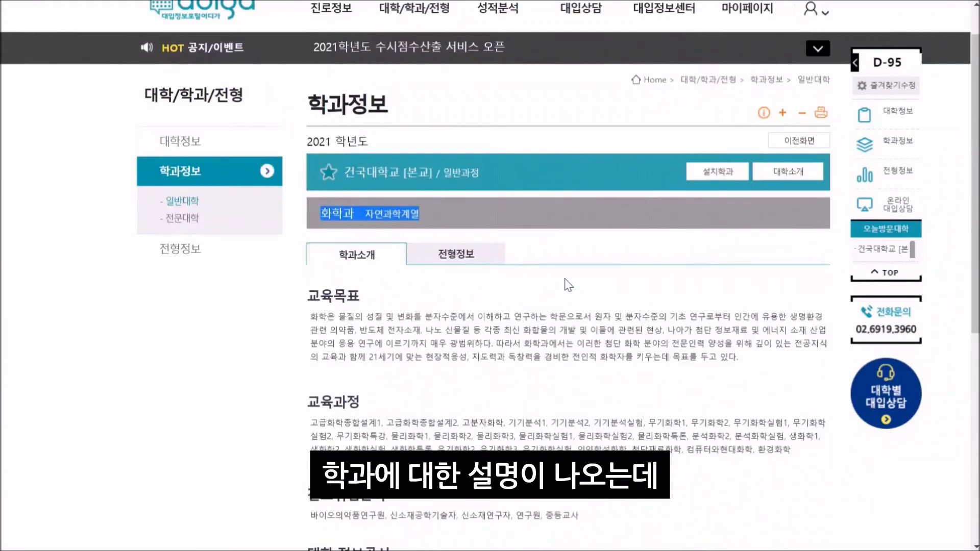
Open the 전형정보 of 화학과 and look through its 수시 and 정시 admission types
{"action": "left_click", "coordinate": [470, 260]}
{"action": "scroll", "coordinate": [624, 281], "scroll_direction": "down", "scroll_amount": 4}
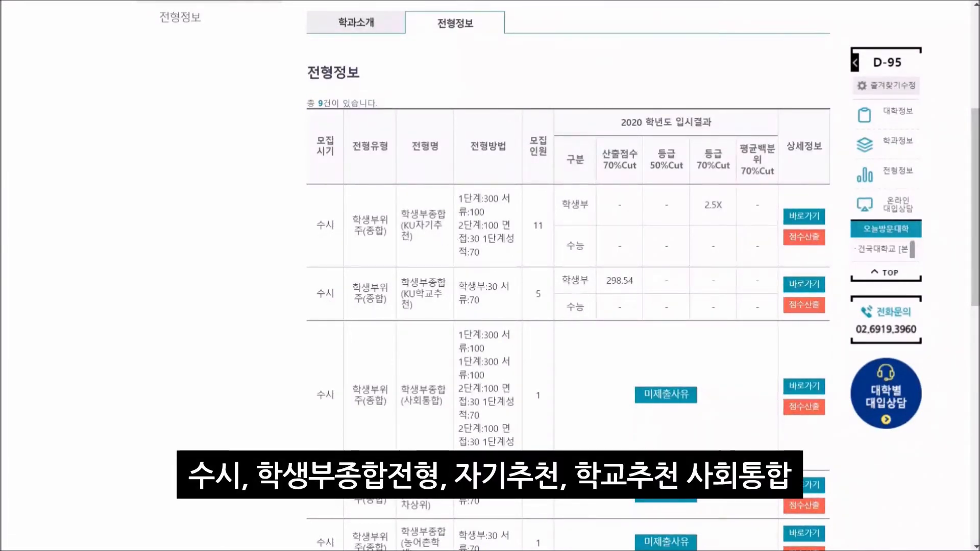
{"action": "scroll", "coordinate": [443, 257], "scroll_direction": "down", "scroll_amount": 3}
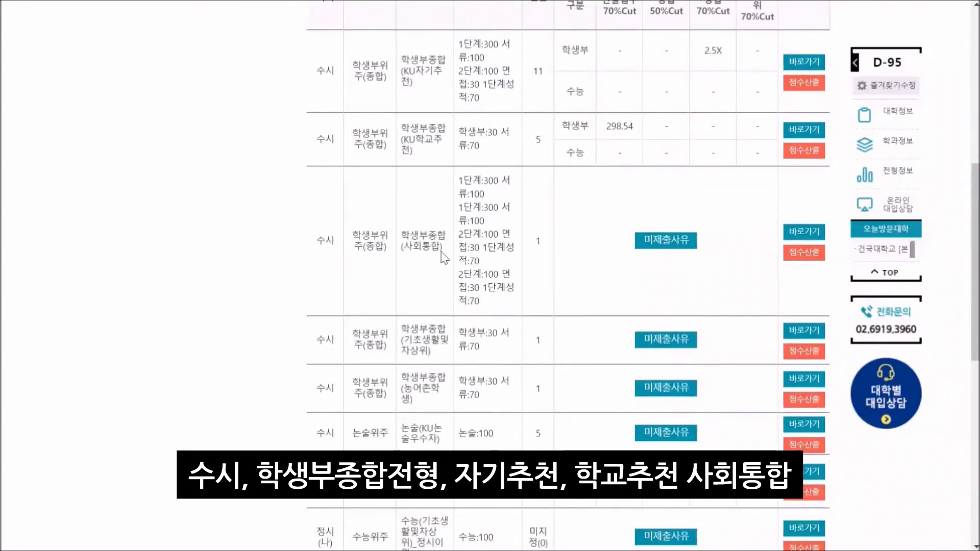
{"action": "scroll", "coordinate": [437, 269], "scroll_direction": "down", "scroll_amount": 2}
{"action": "scroll", "coordinate": [434, 297], "scroll_direction": "down", "scroll_amount": 2}
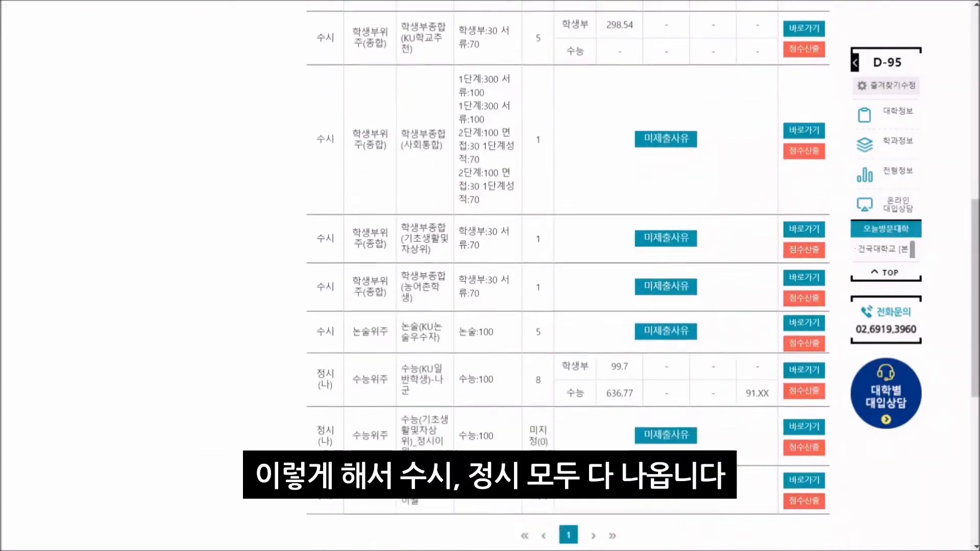
{"action": "scroll", "coordinate": [459, 332], "scroll_direction": "down", "scroll_amount": 1}
{"action": "scroll", "coordinate": [564, 326], "scroll_direction": "up", "scroll_amount": 12}
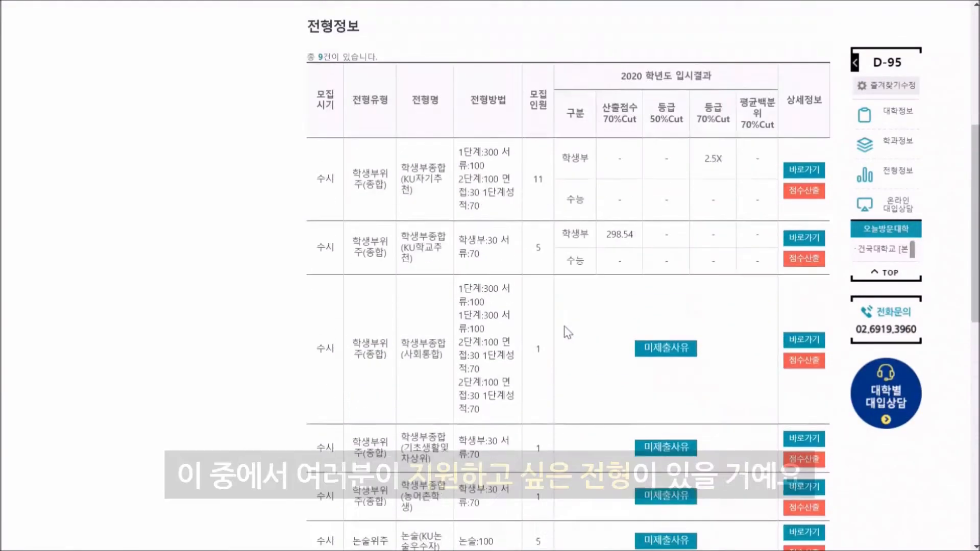
{"action": "scroll", "coordinate": [567, 331], "scroll_direction": "down", "scroll_amount": 6}
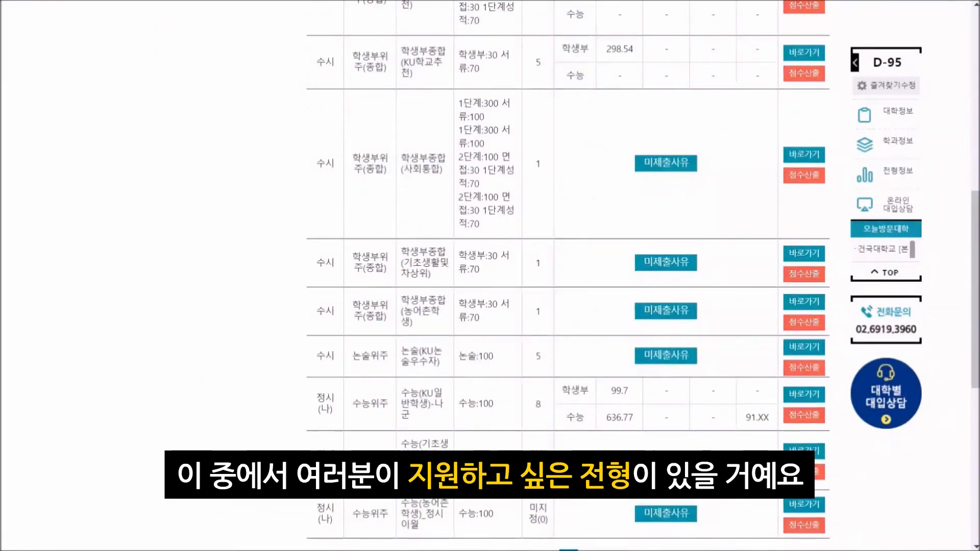
{"action": "scroll", "coordinate": [492, 353], "scroll_direction": "up", "scroll_amount": 6}
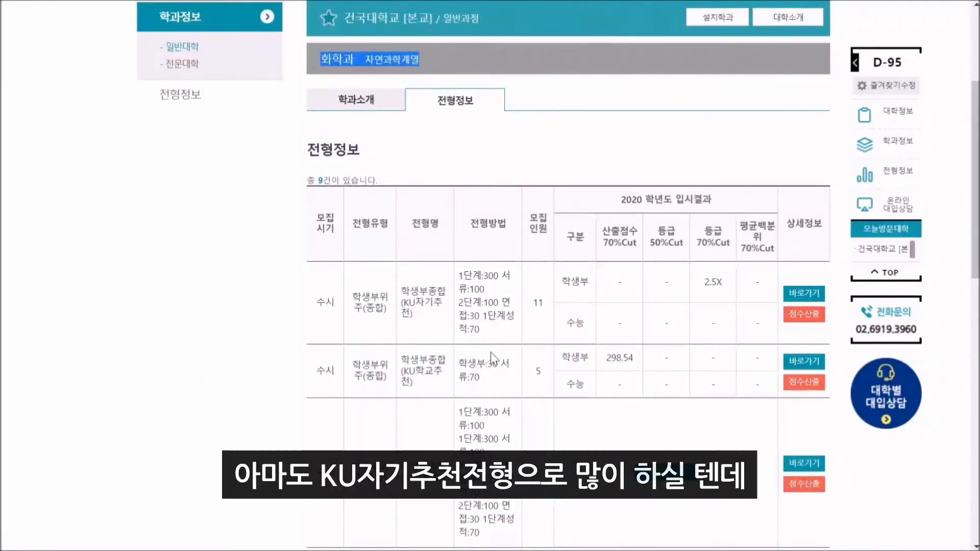
Examine the 모집인원 and the 등급 70%Cut of the 학생부종합(KU자기추천) admission type
{"action": "mouse_move", "coordinate": [402, 301]}
{"action": "left_mouse_down"}
{"action": "mouse_move", "coordinate": [442, 302]}
{"action": "mouse_move", "coordinate": [411, 314]}
{"action": "left_mouse_up"}
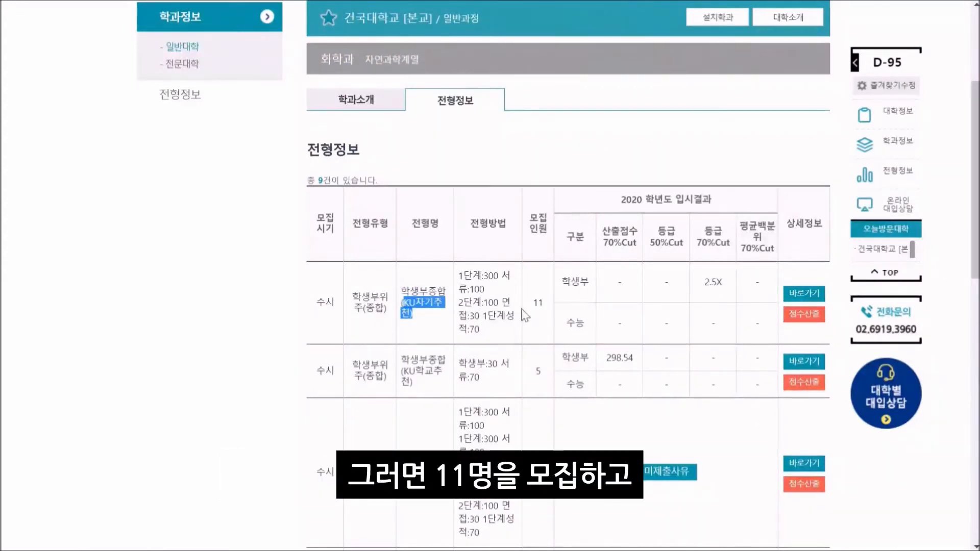
{"action": "left_click_drag", "start_coordinate": [526, 295], "coordinate": [714, 281]}
{"action": "left_click", "coordinate": [679, 300]}
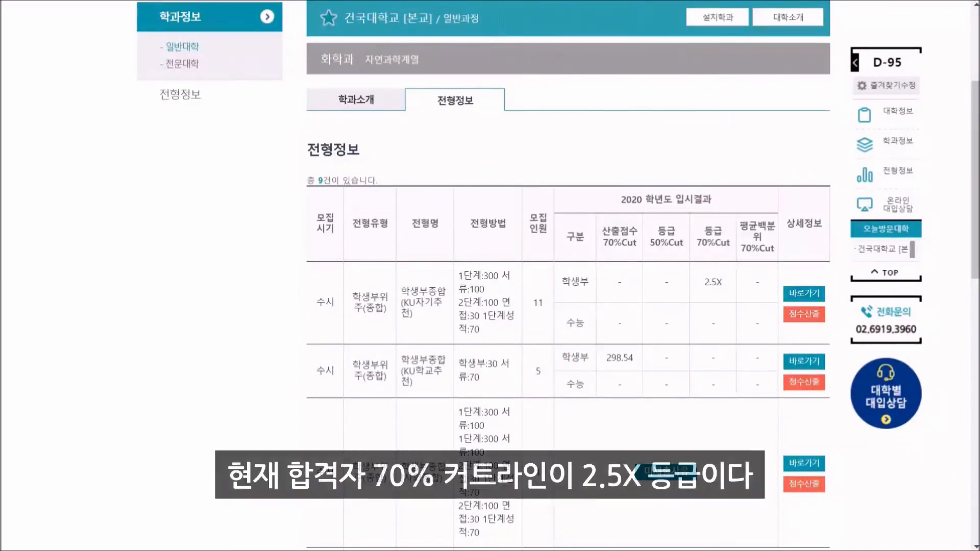
{"action": "left_click_drag", "start_coordinate": [703, 226], "coordinate": [725, 292]}
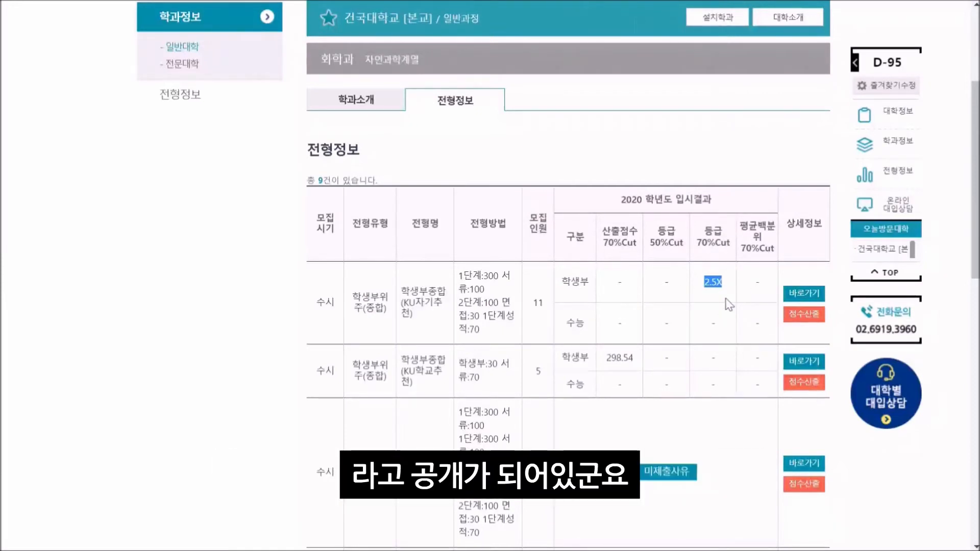
Open the 점수산출 analysis for 화학과 학생부종합(KU자기추천) and examine the selected department, 학생부성적 and 분석결과 table
{"action": "left_click", "coordinate": [804, 315]}
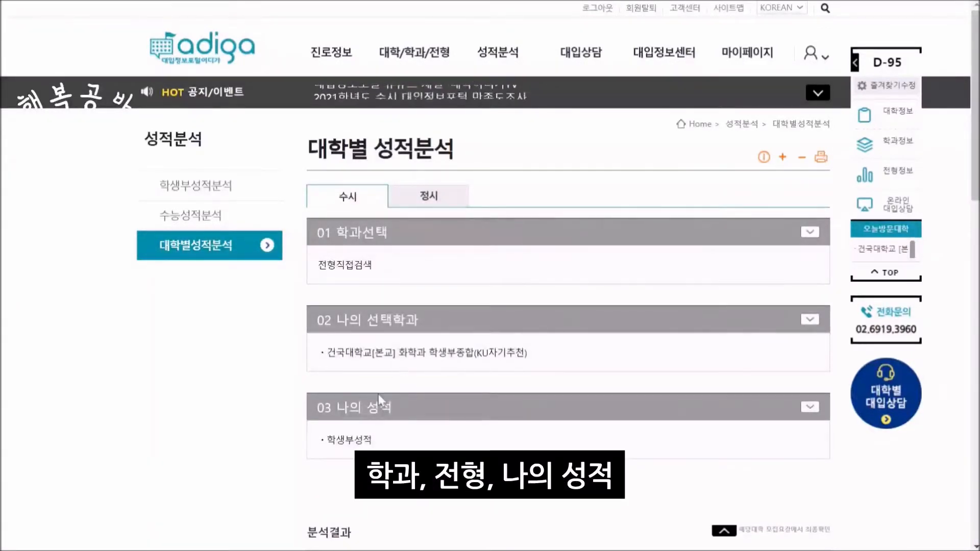
{"action": "left_click_drag", "start_coordinate": [335, 441], "coordinate": [384, 442]}
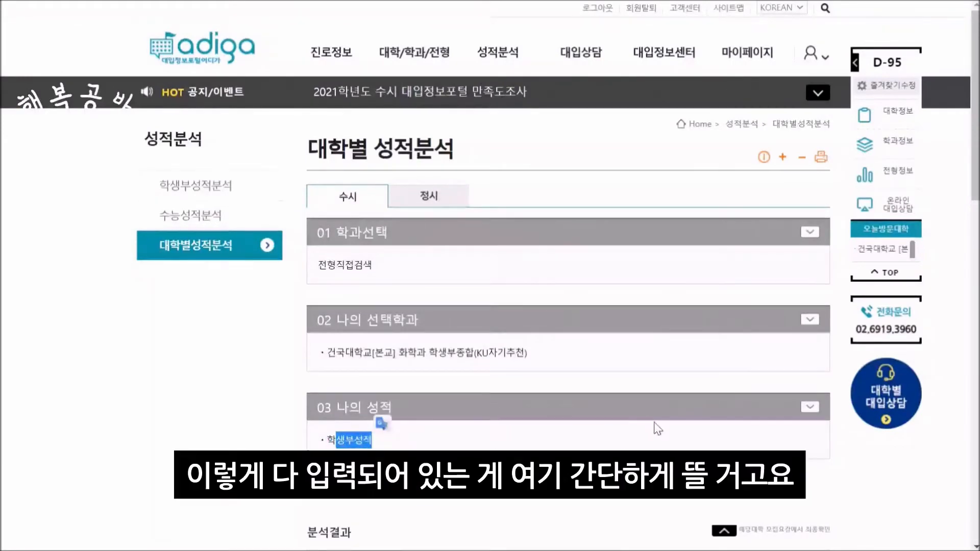
{"action": "left_click", "coordinate": [687, 434]}
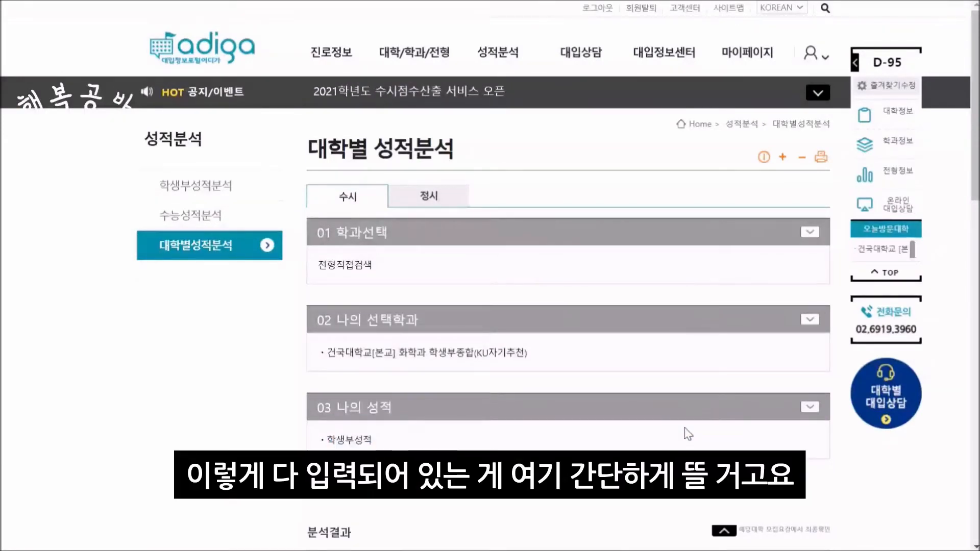
{"action": "scroll", "coordinate": [687, 433], "scroll_direction": "down", "scroll_amount": 10}
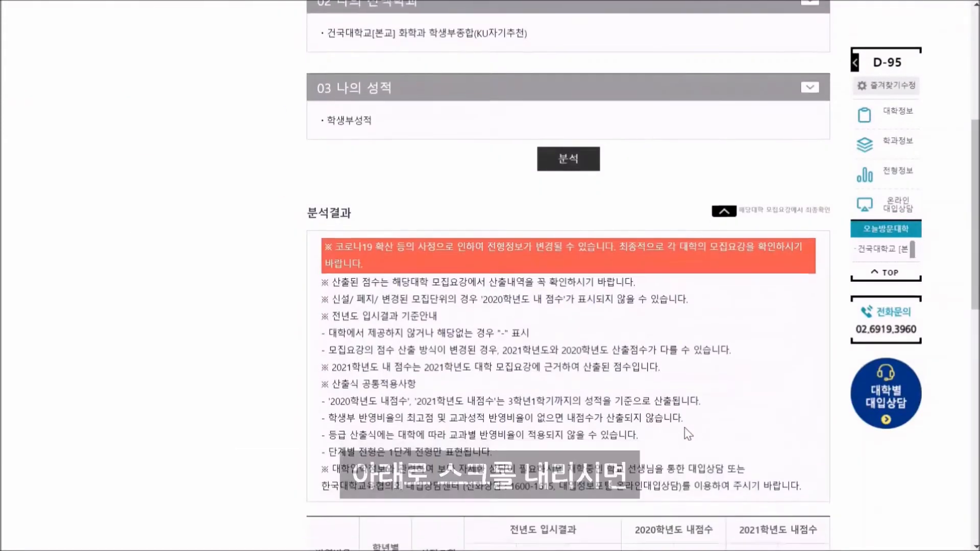
{"action": "scroll", "coordinate": [687, 434], "scroll_direction": "down", "scroll_amount": 3}
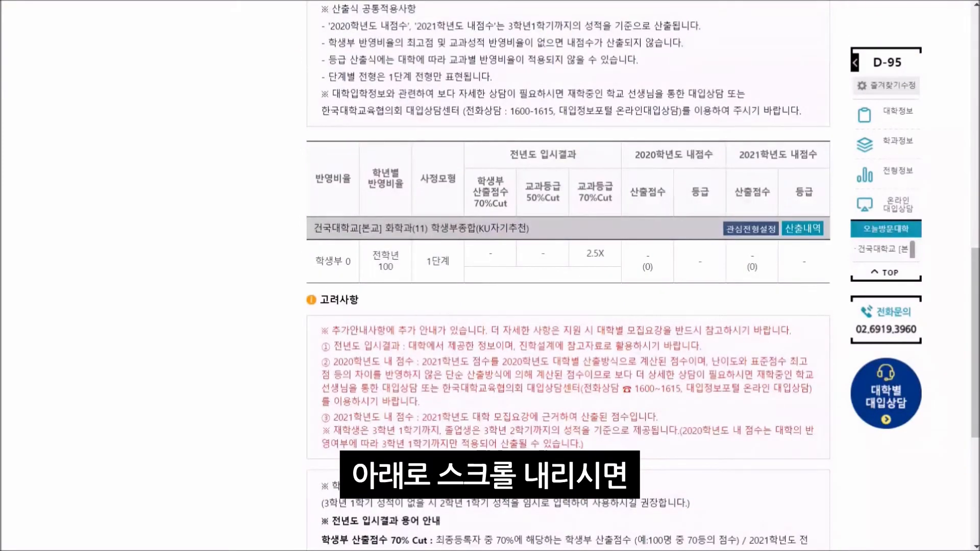